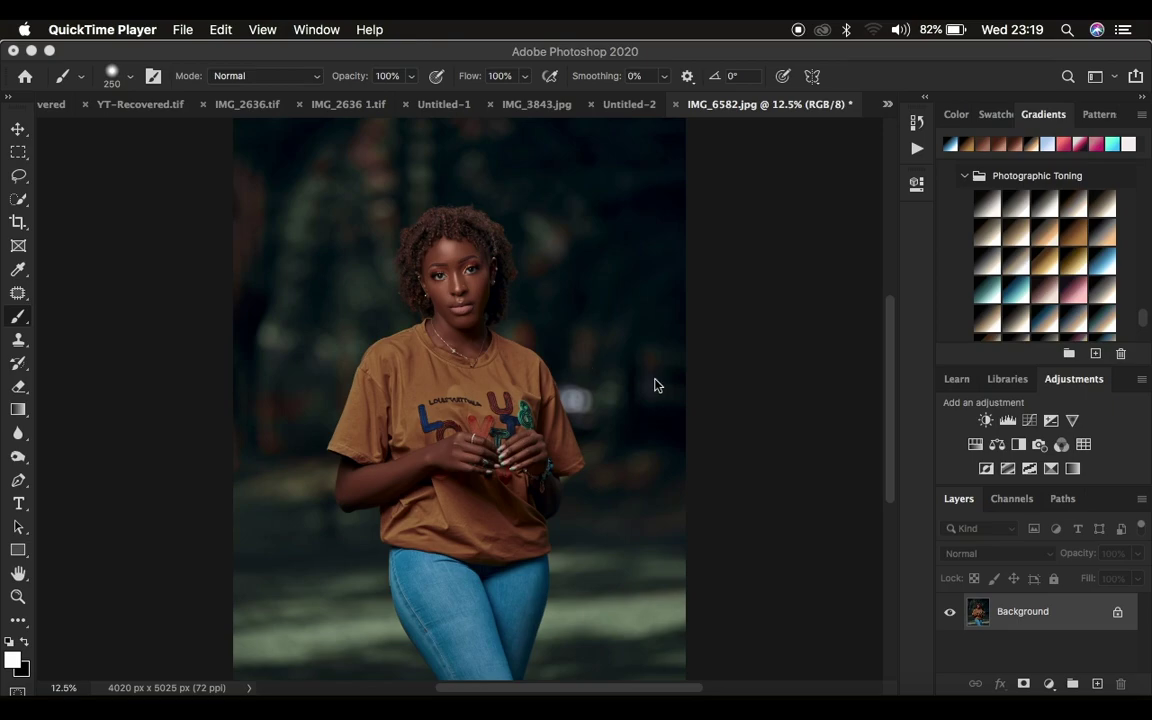
# Duplicate the Background layer twice.
pyautogui.click(1011, 619)
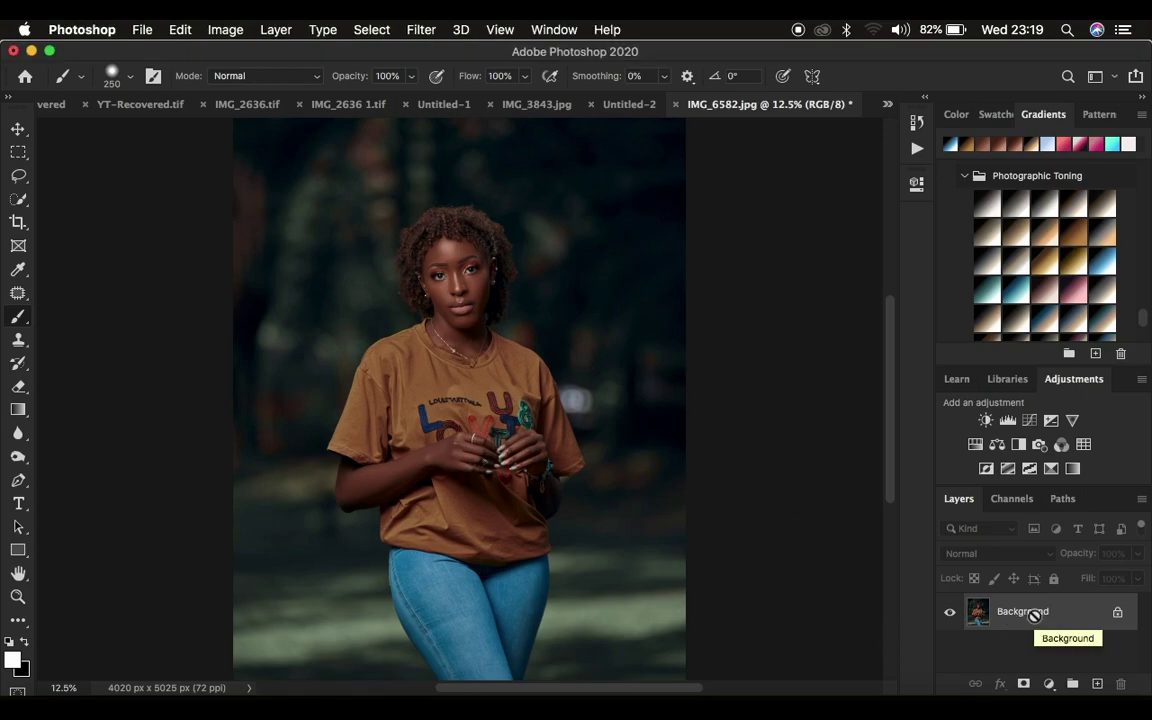
pyautogui.press('super+j')
pyautogui.press('super+j')
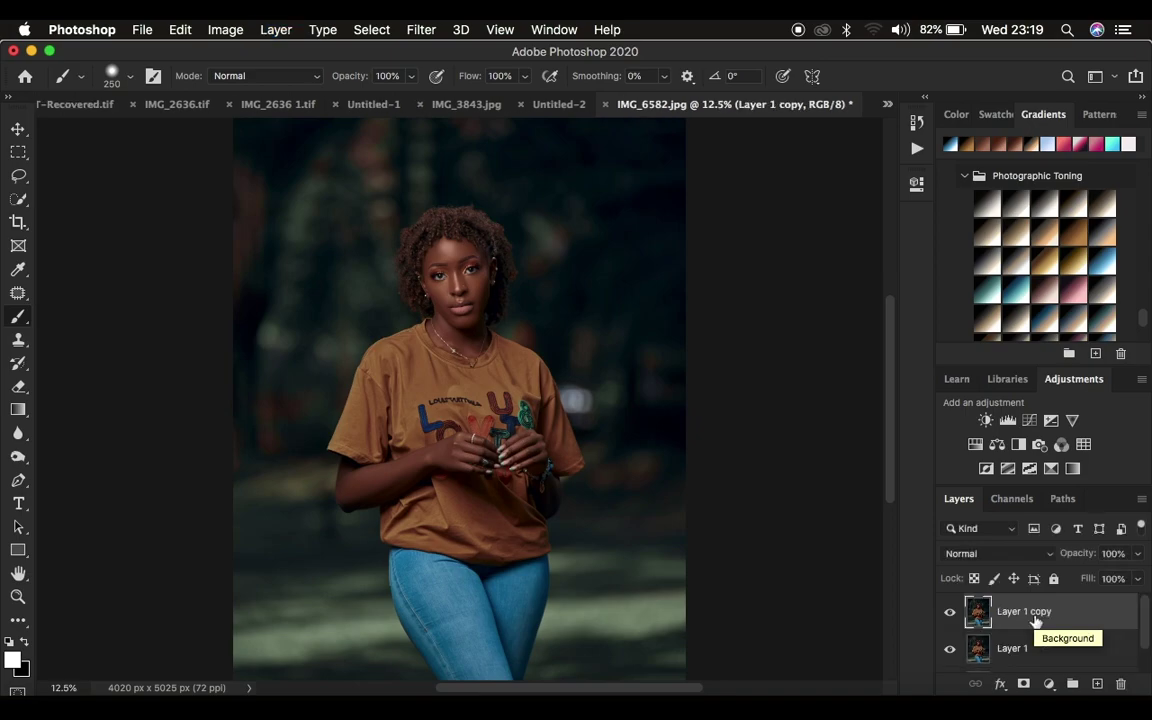
# Rename the lower layer copy "blur" and the upper copy "details".
pyautogui.scroll(-1, 1100, 640)
pyautogui.scroll(1, 1100, 640)
pyautogui.scroll(-1, 1100, 640)
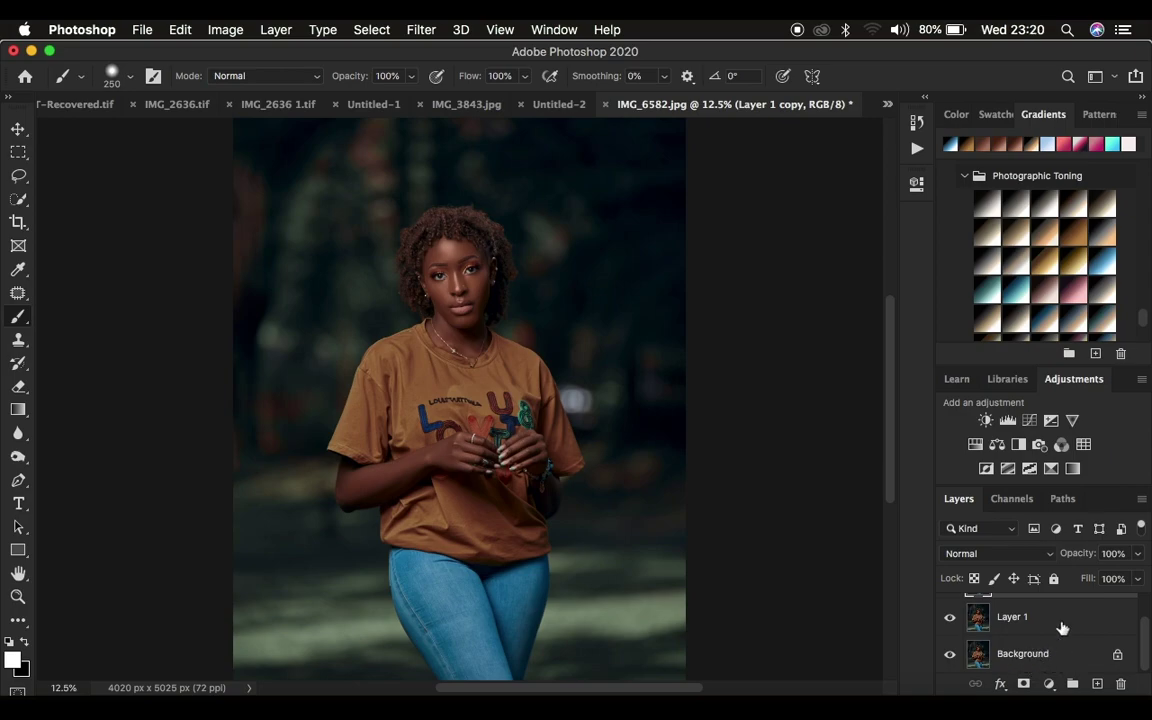
pyautogui.scroll(1, 1063, 624)
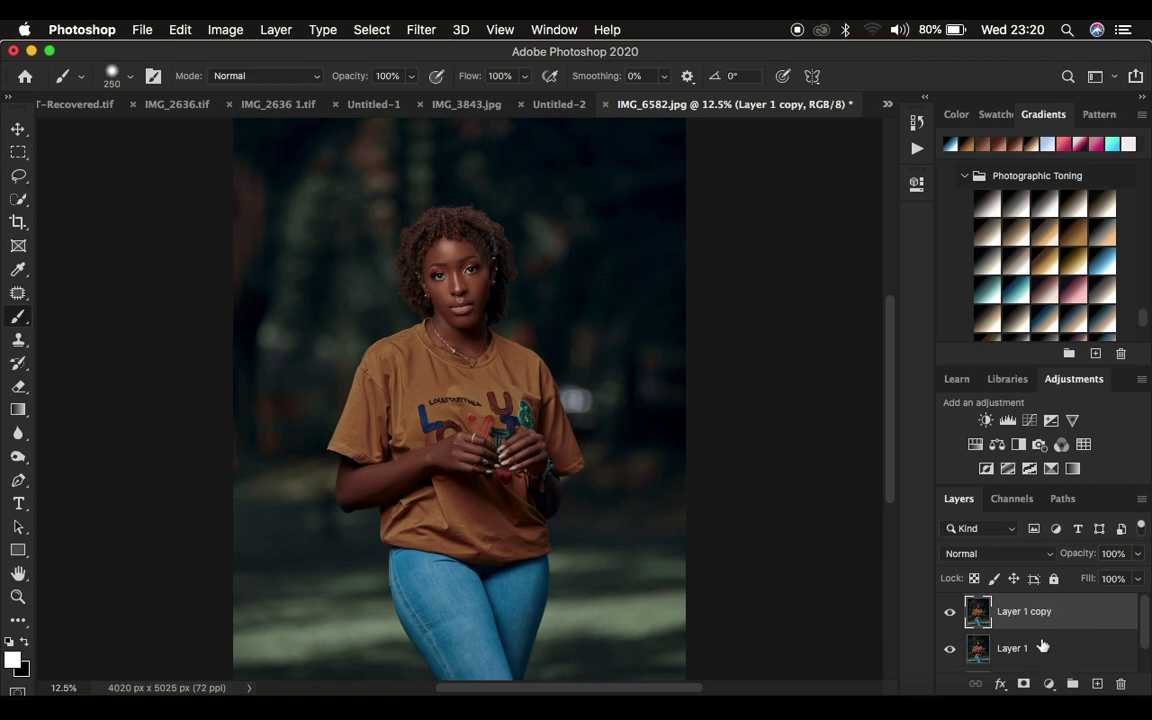
pyautogui.scroll(-1, 1063, 641)
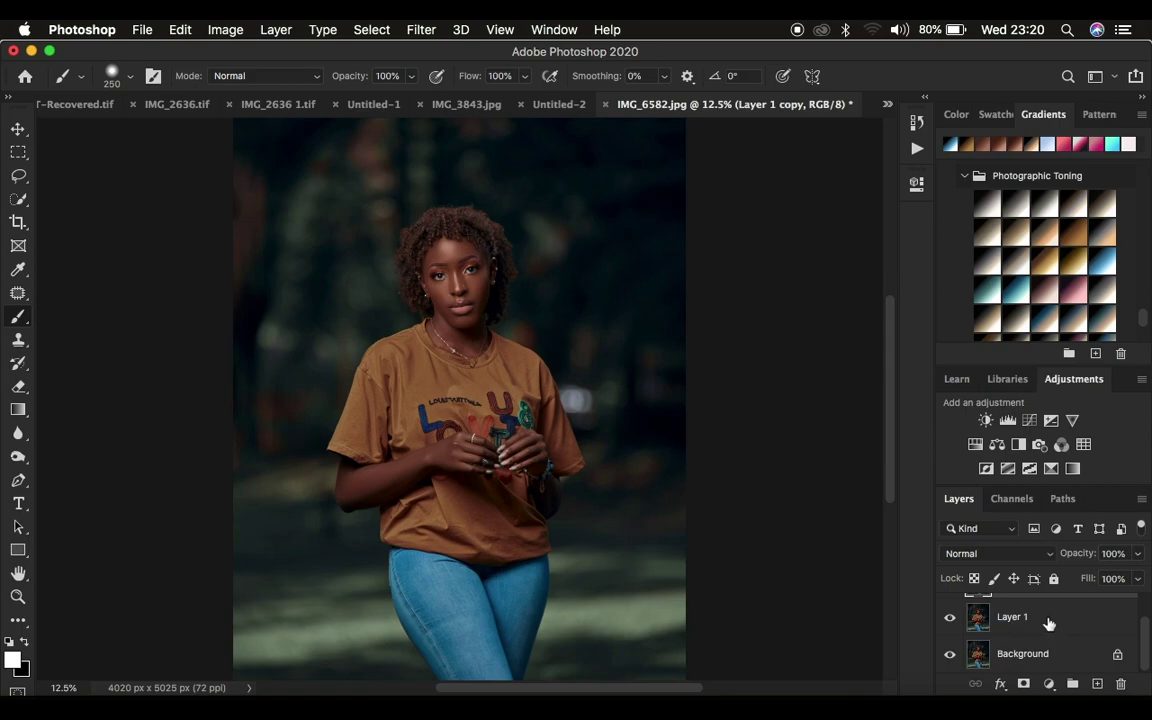
pyautogui.scroll(1, 1053, 628)
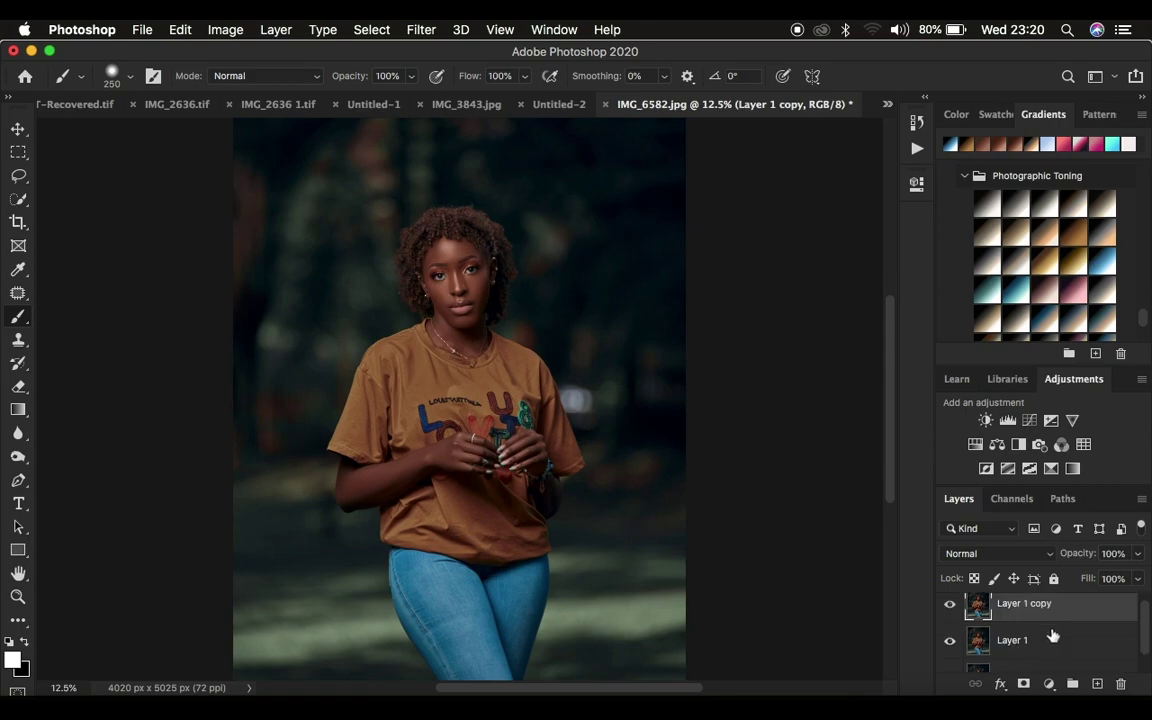
pyautogui.doubleClick(1012, 640)
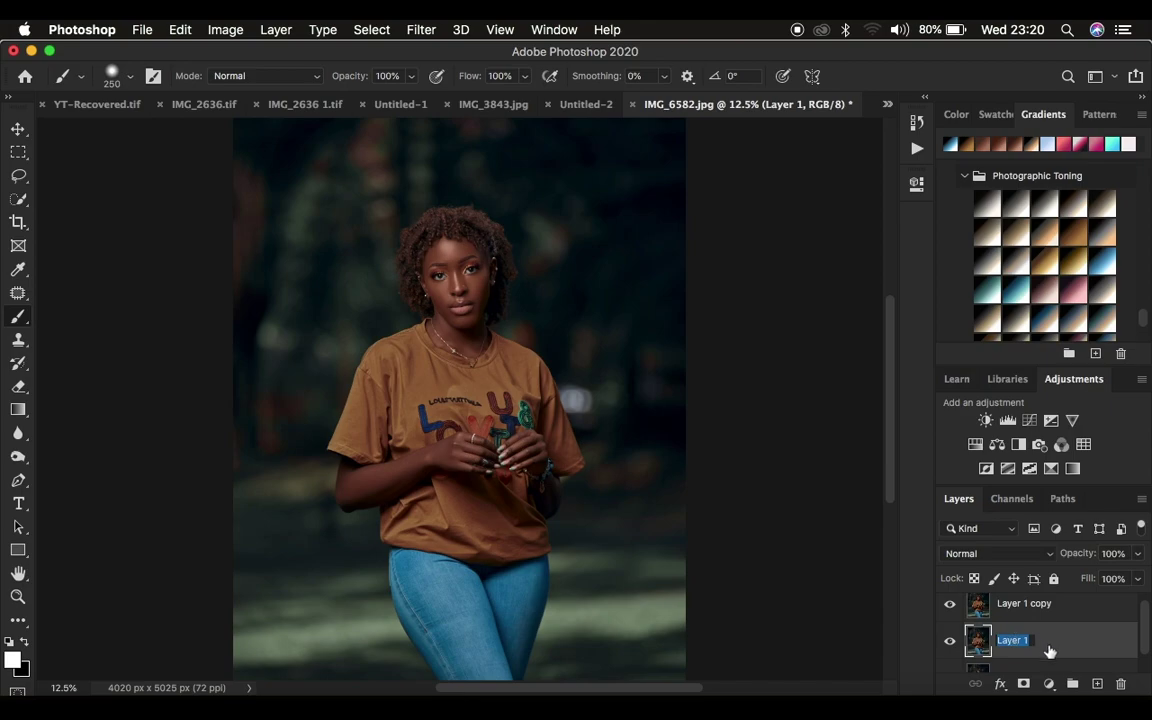
pyautogui.write('blur')
pyautogui.press('Return')
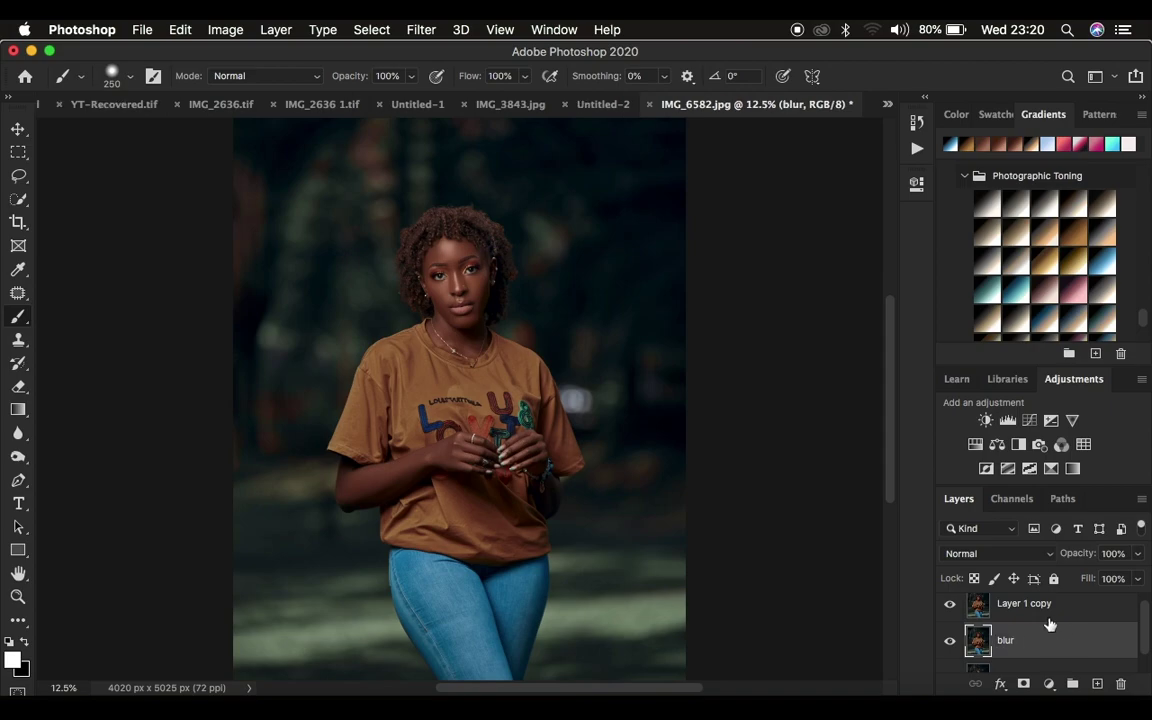
pyautogui.doubleClick(1027, 605)
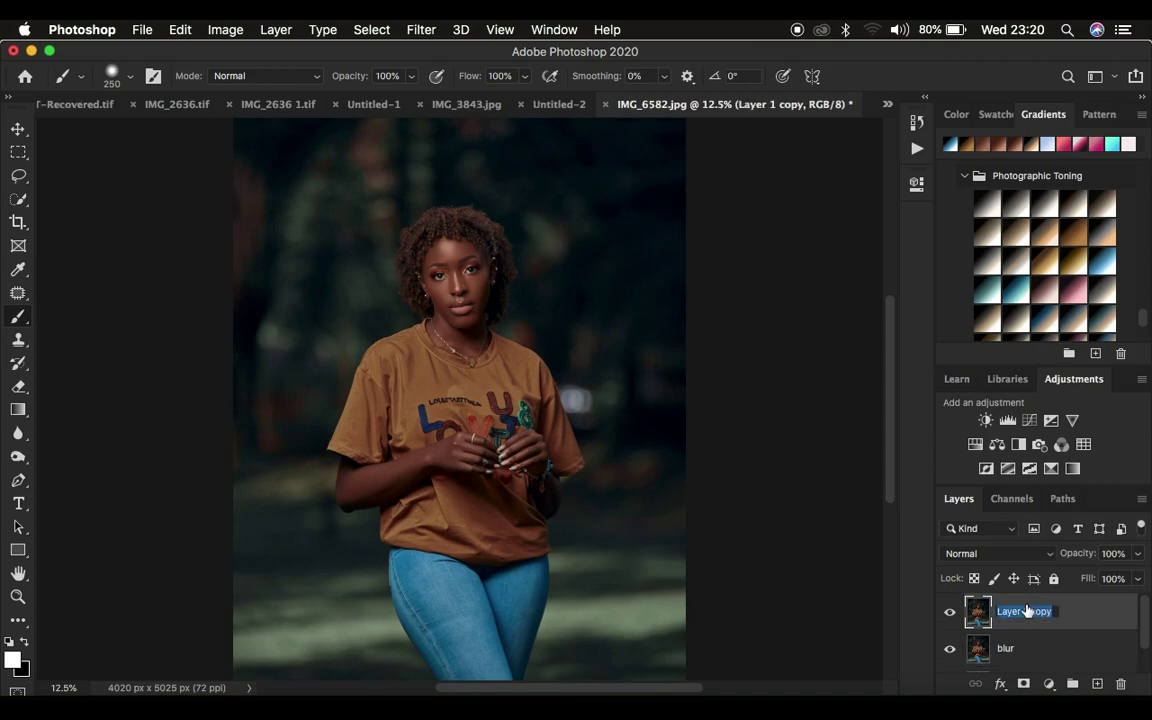
pyautogui.write('details')
pyautogui.press('Return')
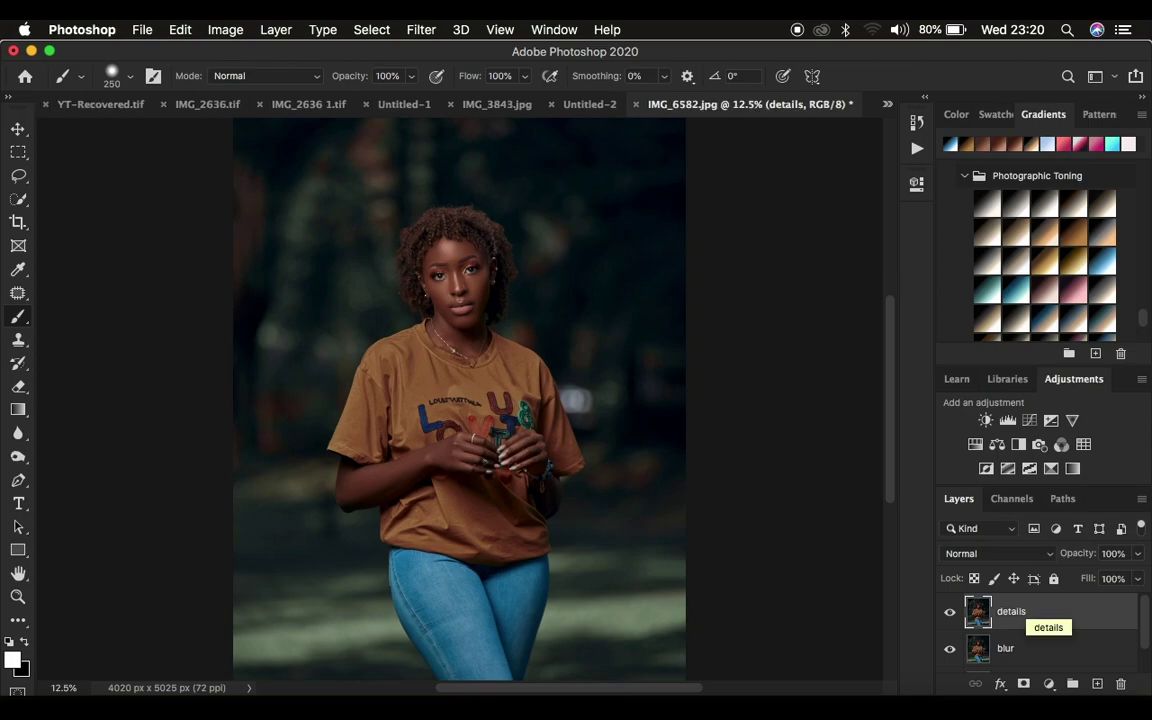
# Apply a Gaussian Blur with a 3.0-pixel radius to the blur layer.
pyautogui.click(1044, 650)
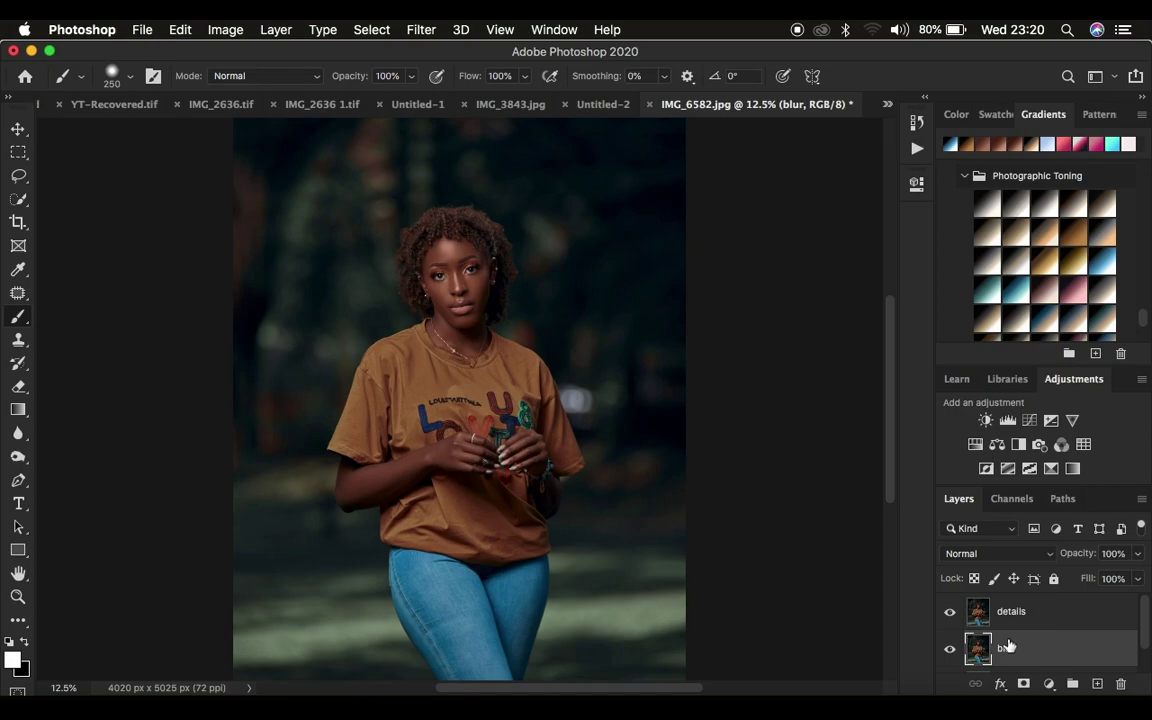
pyautogui.click(420, 29)
pyautogui.moveTo(475, 232)
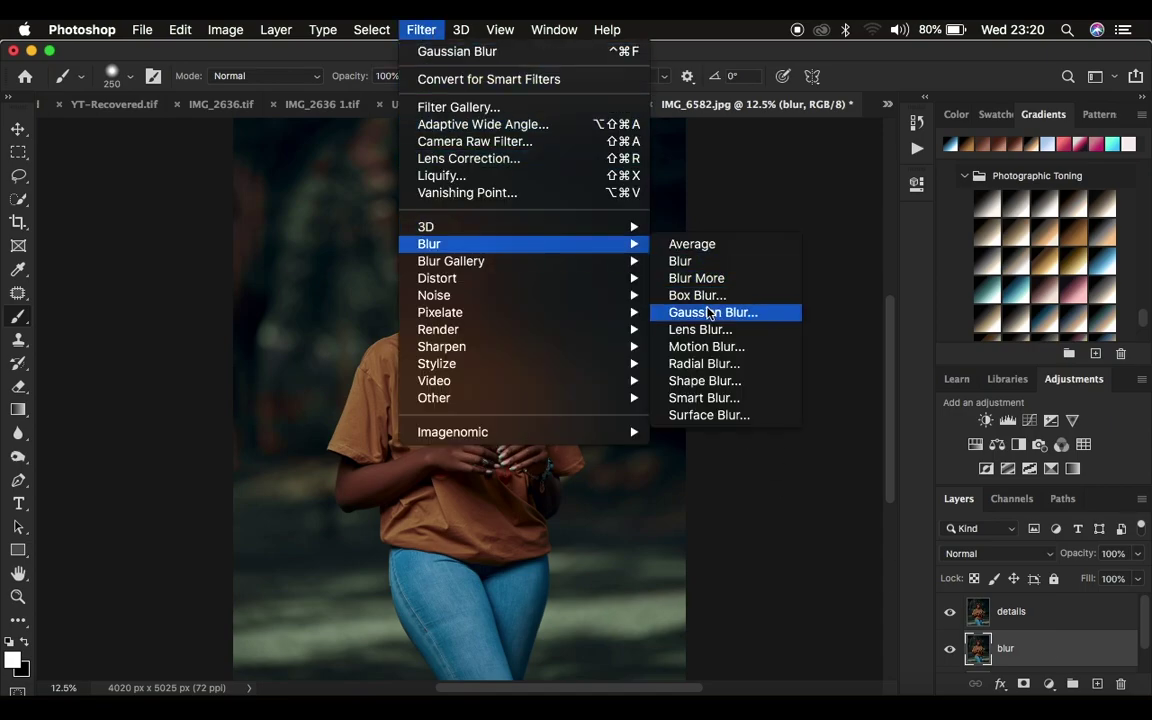
pyautogui.click(707, 314)
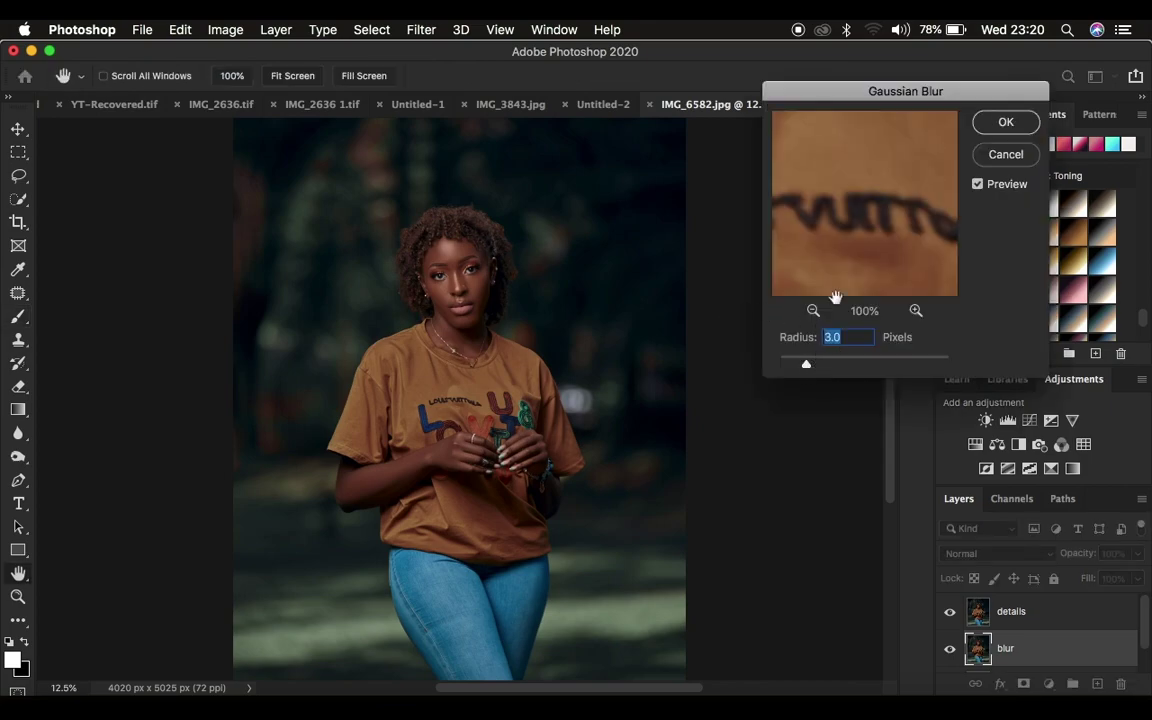
pyautogui.moveTo(869, 219); pyautogui.dragTo(867, 292)
pyautogui.moveTo(864, 178); pyautogui.dragTo(810, 330)
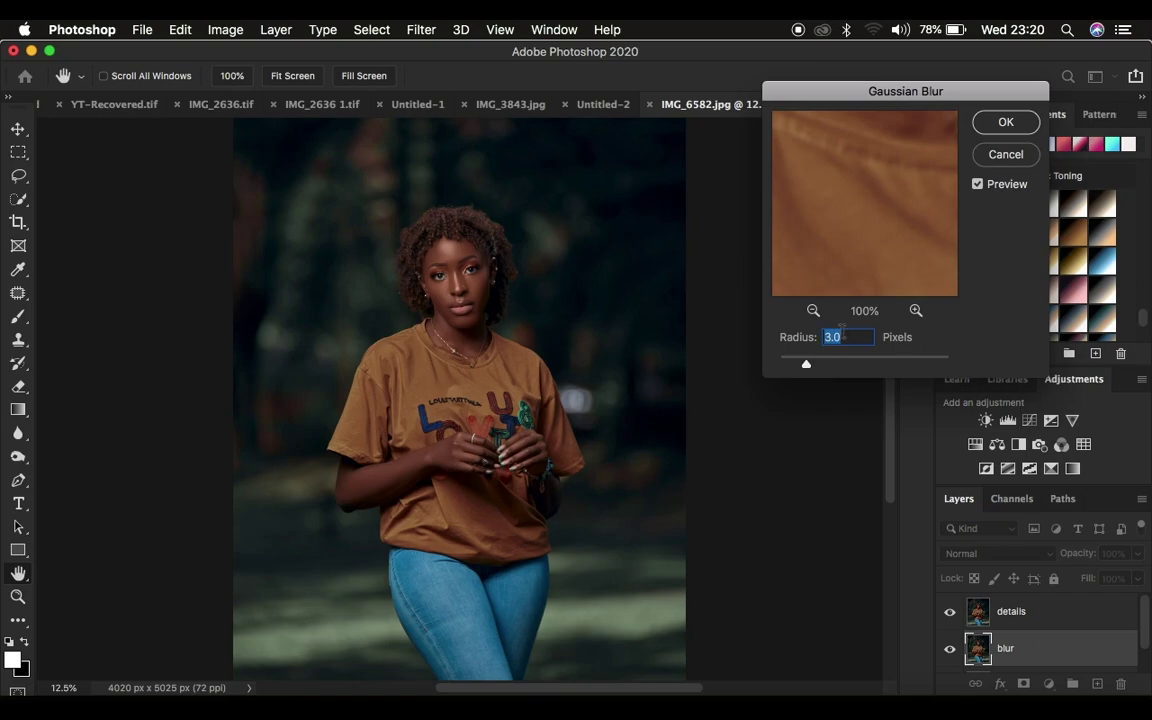
pyautogui.click(997, 122)
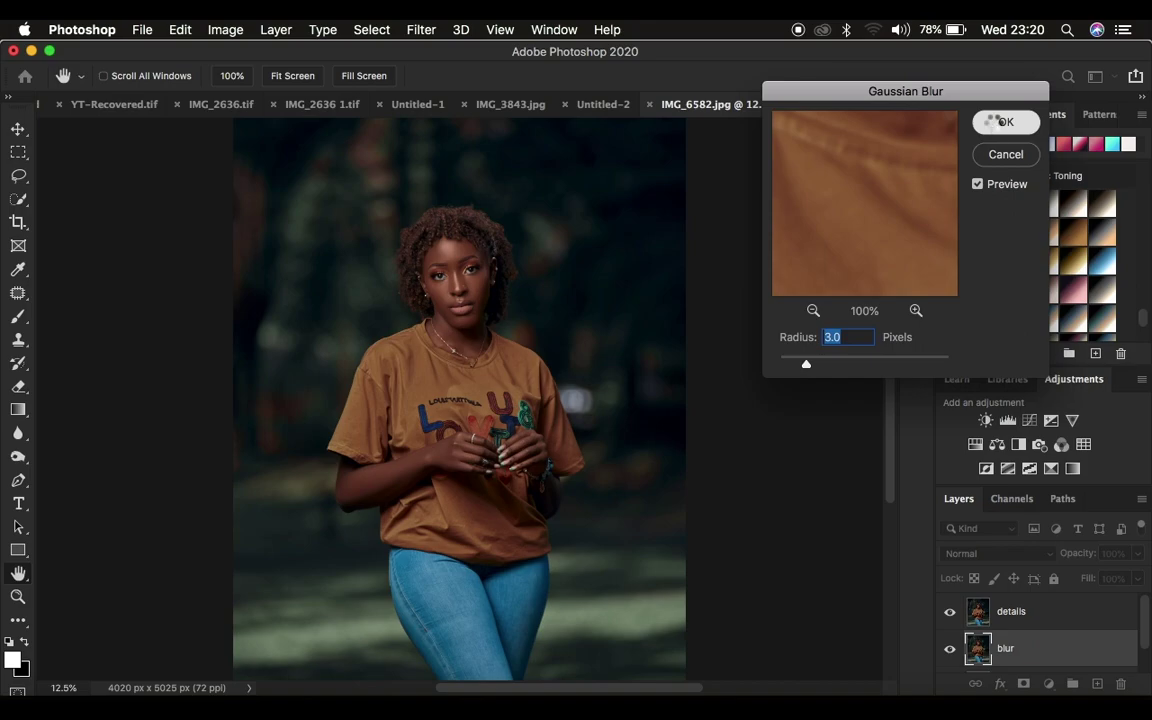
pyautogui.press('b')
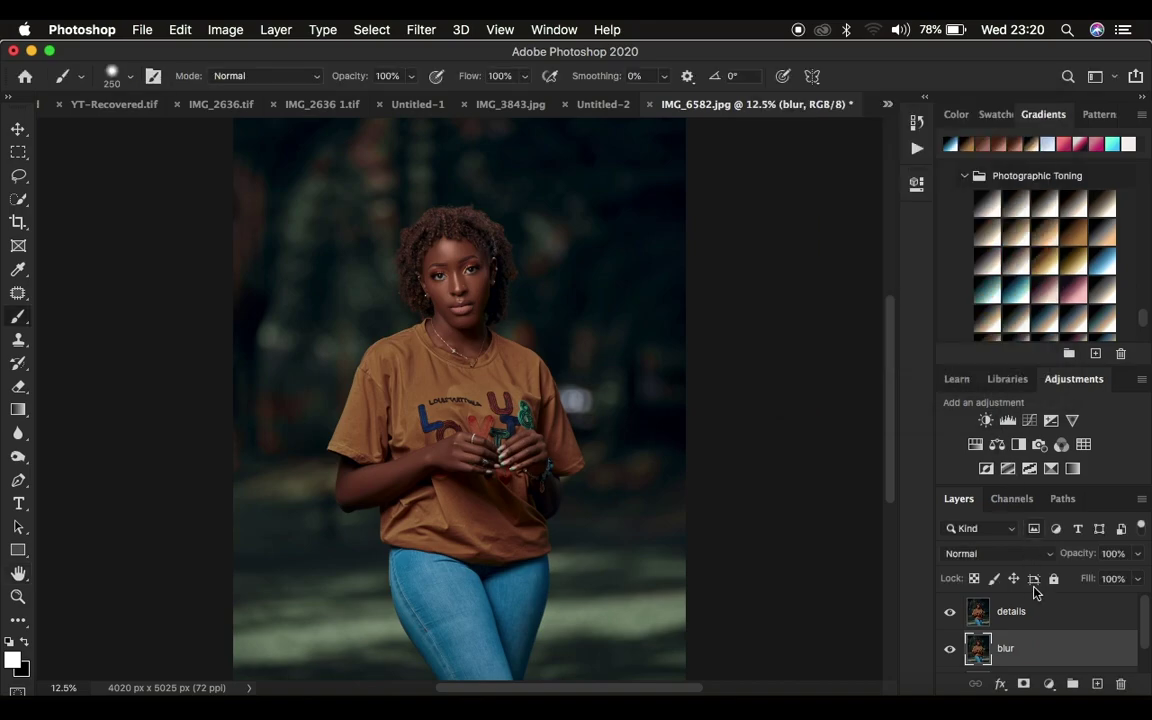
# Use Apply Image on the details layer with blur as the source layer, Subtract blending, scale 2 and offset 128.
pyautogui.click(1040, 621)
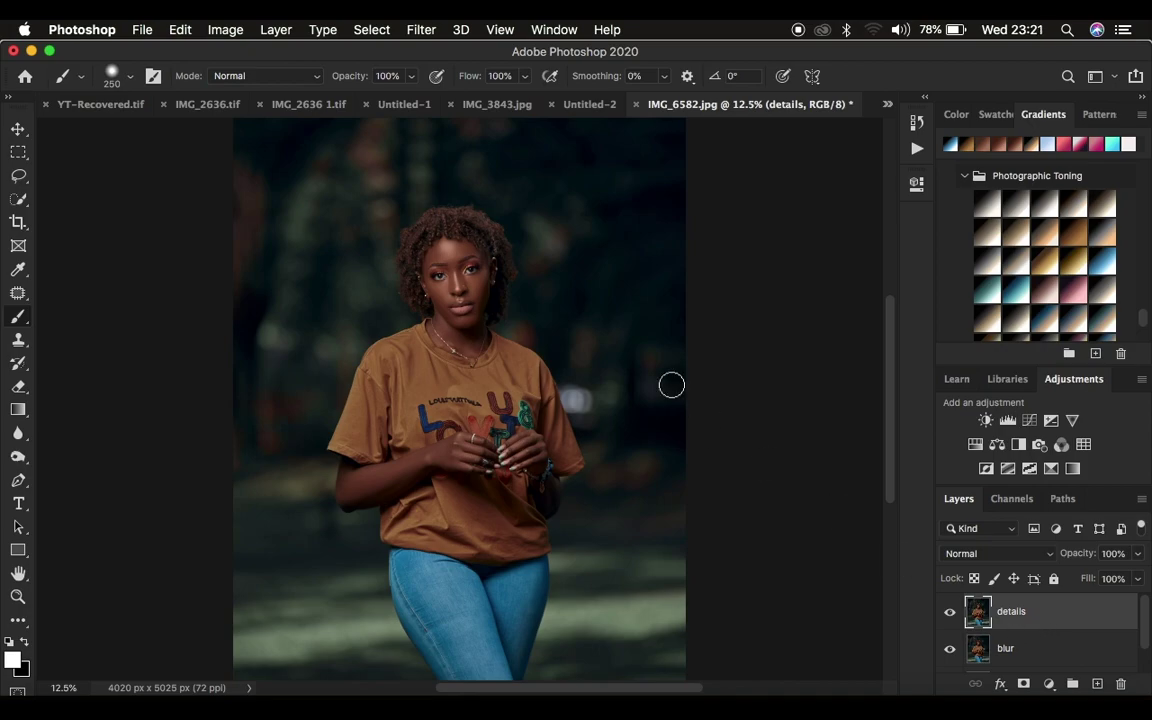
pyautogui.click(225, 30)
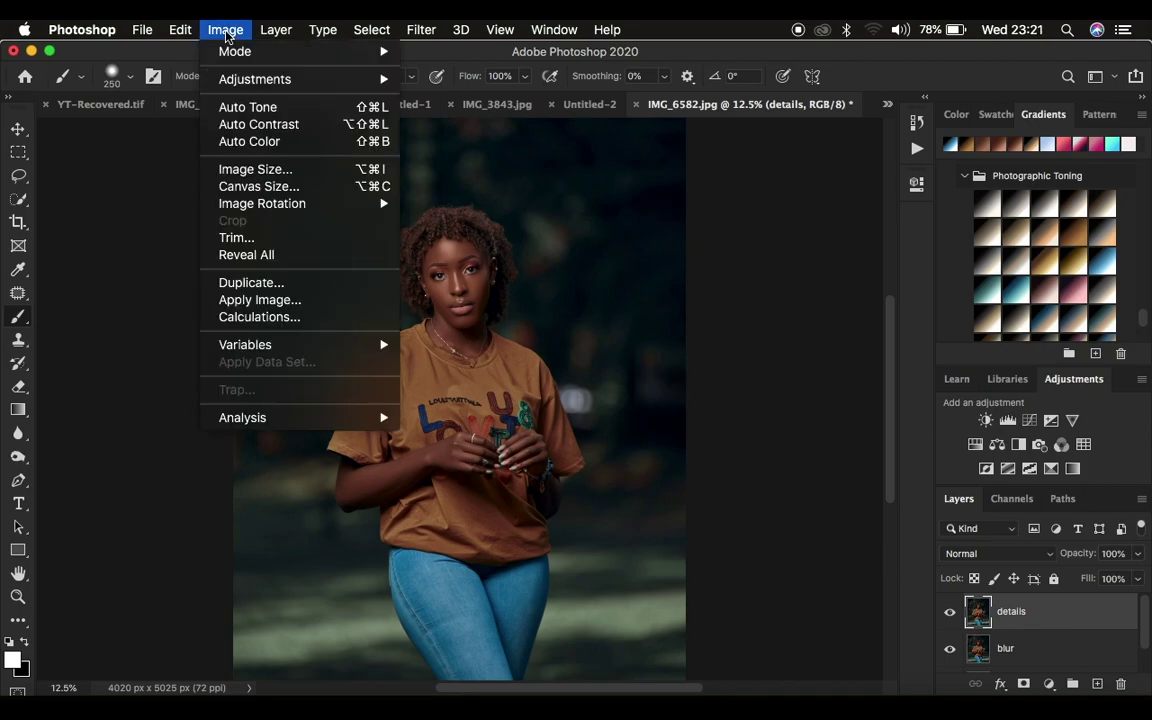
pyautogui.click(270, 301)
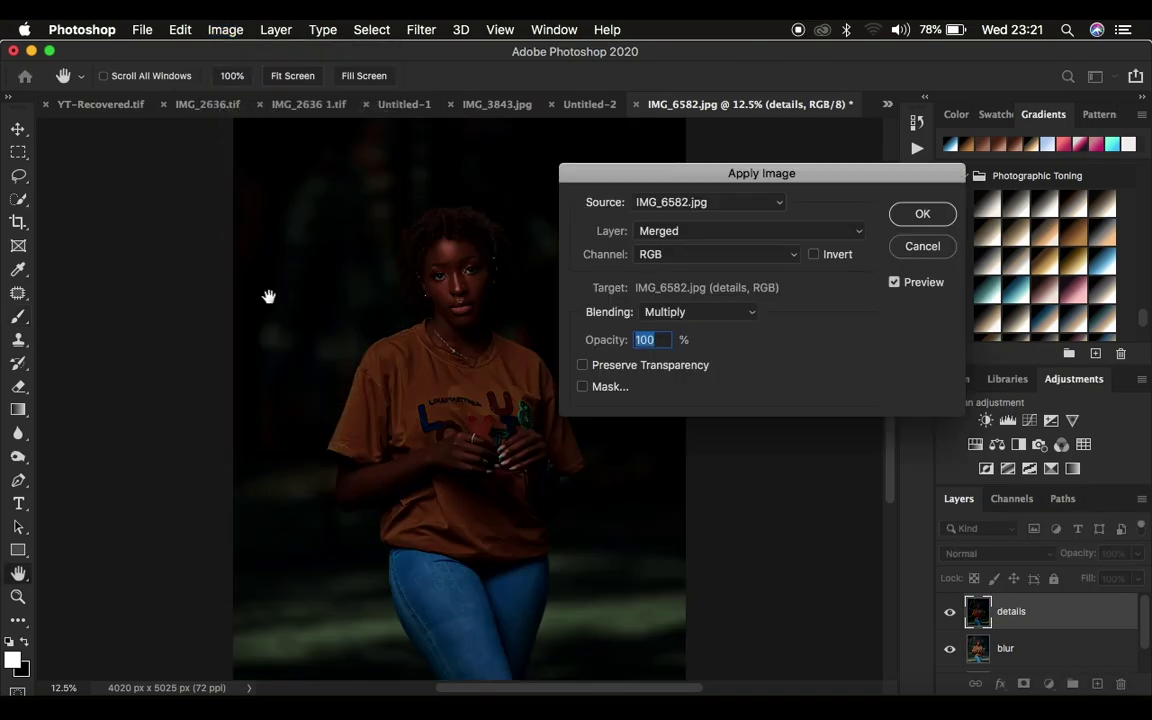
pyautogui.click(699, 231)
pyautogui.click(668, 271)
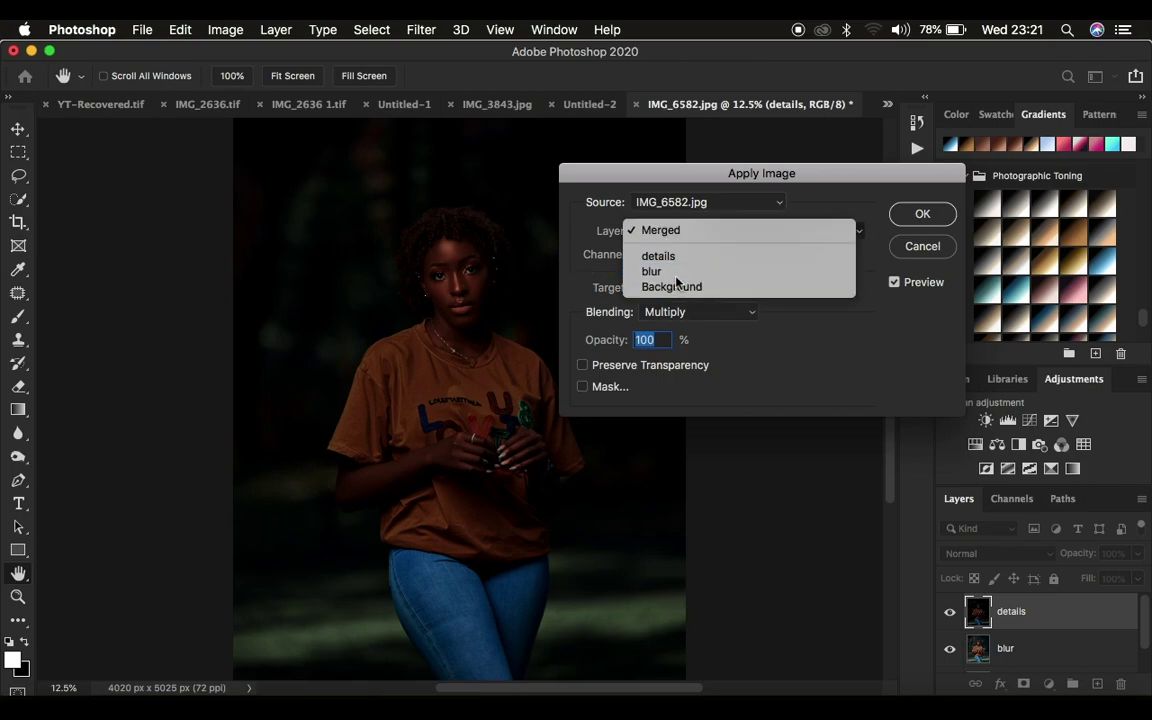
pyautogui.click(685, 315)
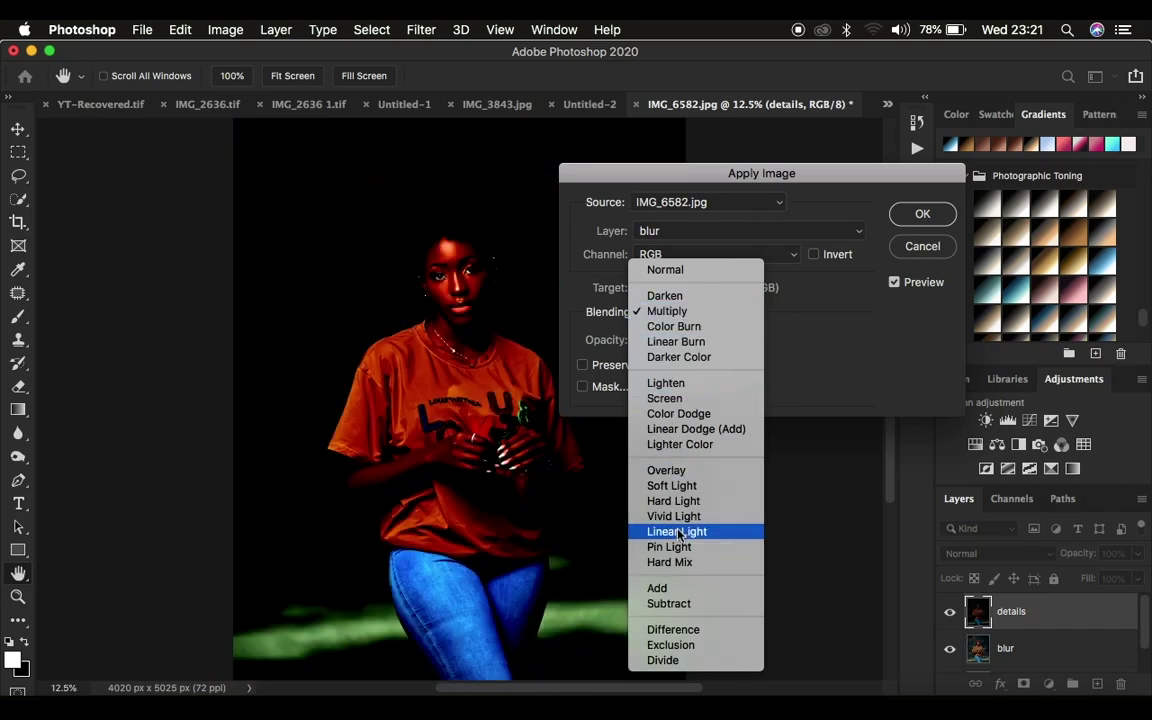
pyautogui.click(686, 605)
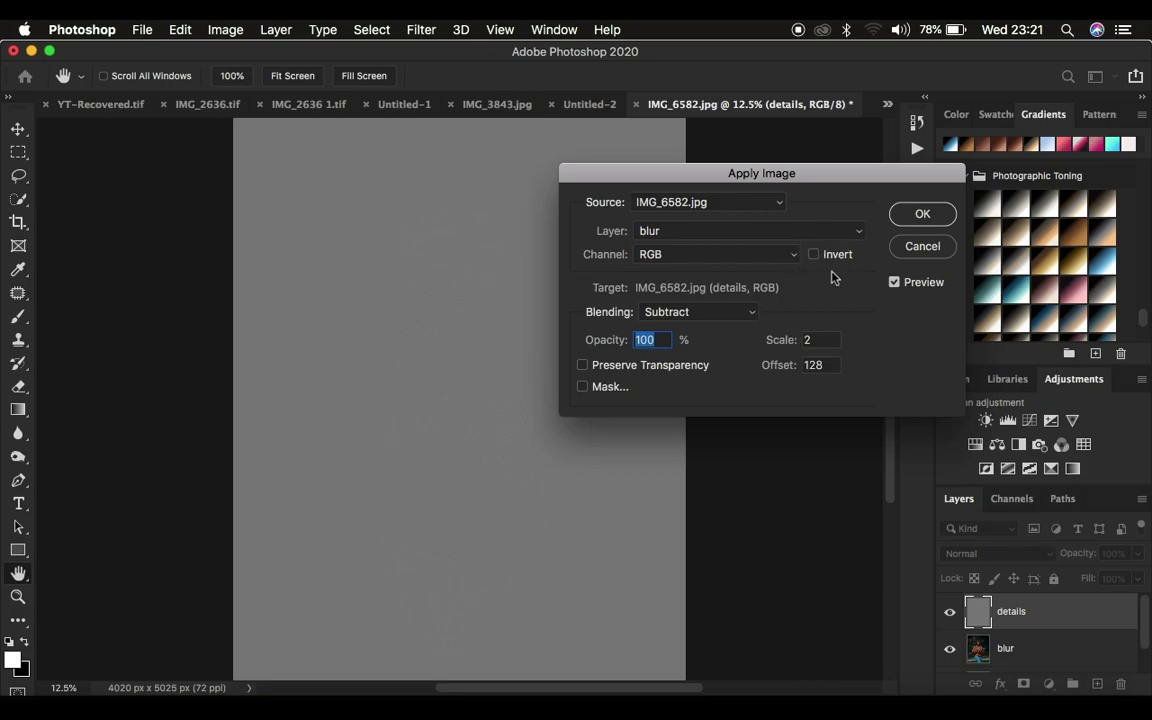
pyautogui.click(918, 216)
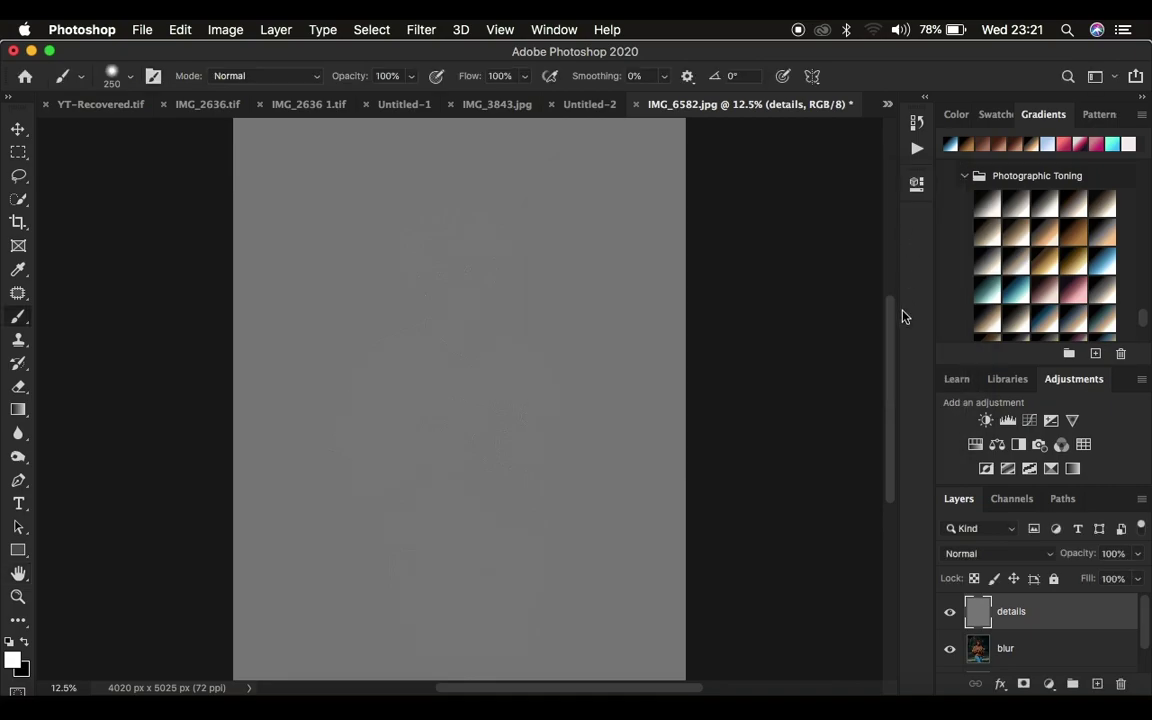
# Set the details layer's blend mode to Linear Light.
pyautogui.click(980, 554)
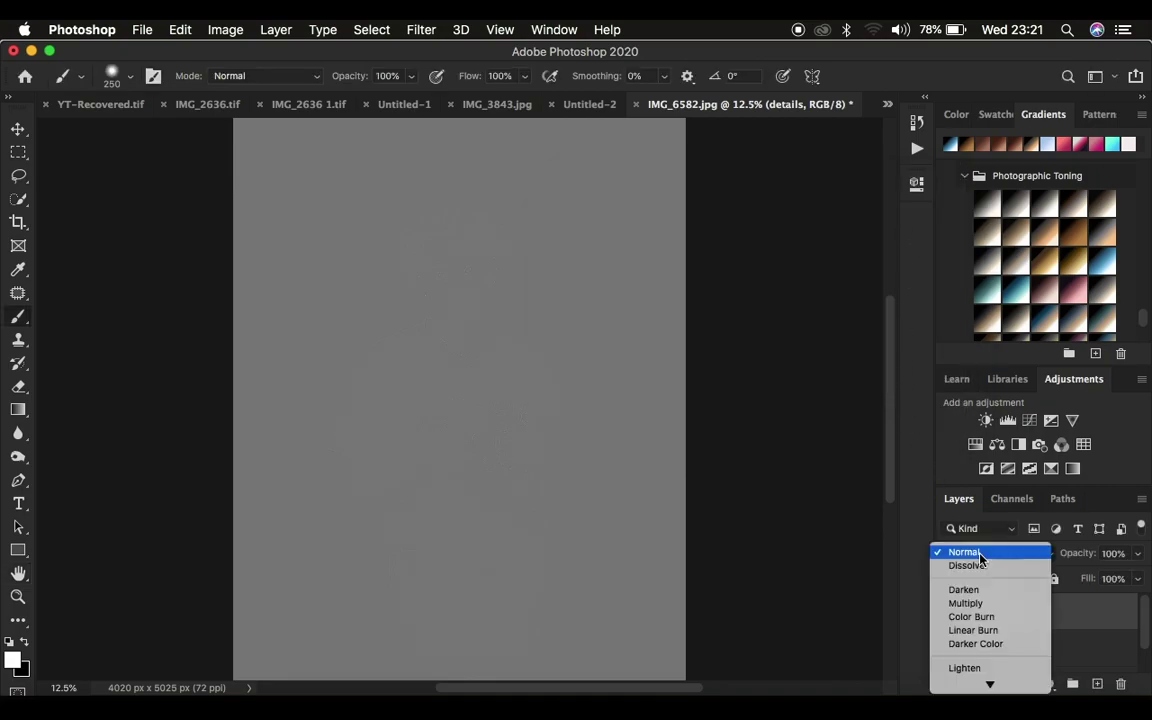
pyautogui.moveTo(990, 684)
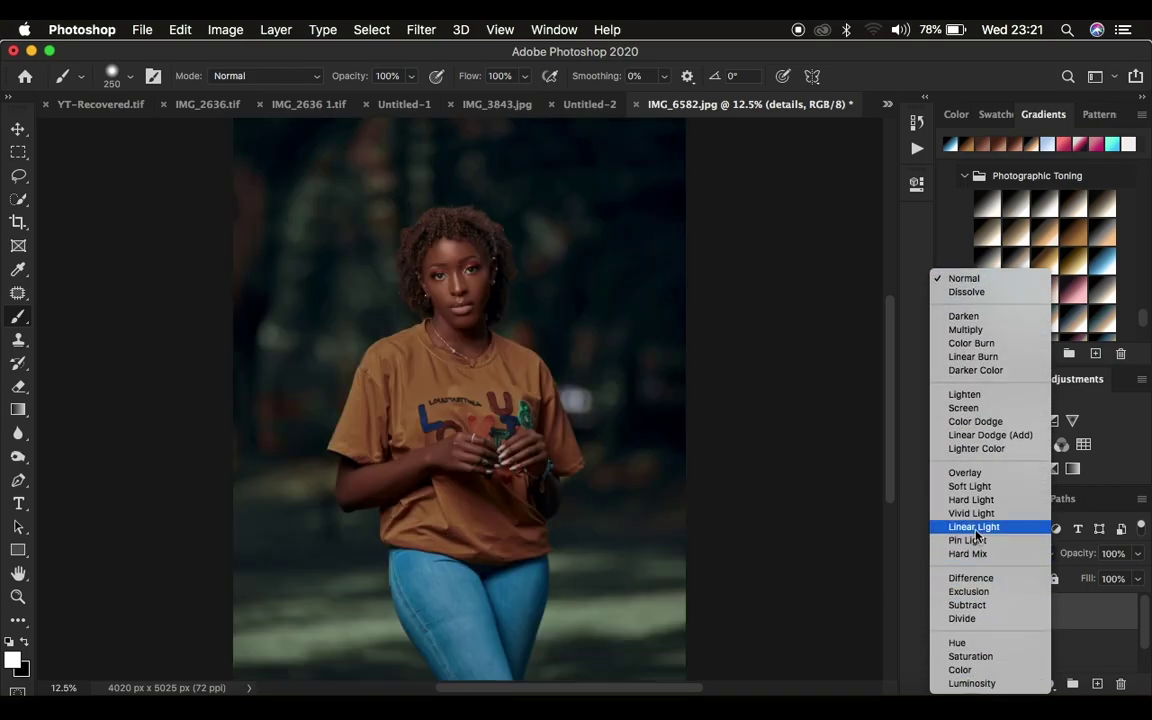
pyautogui.click(975, 527)
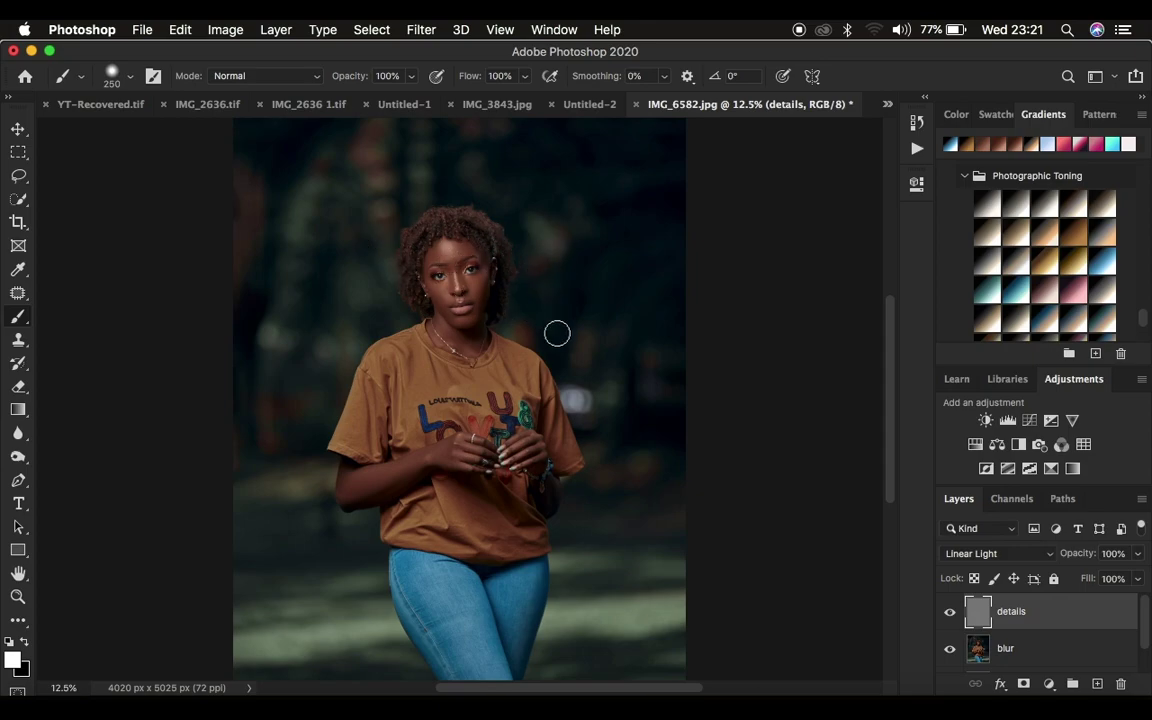
# Group the details and blur layers and name the group "sharpening".
pyautogui.click(1058, 650)
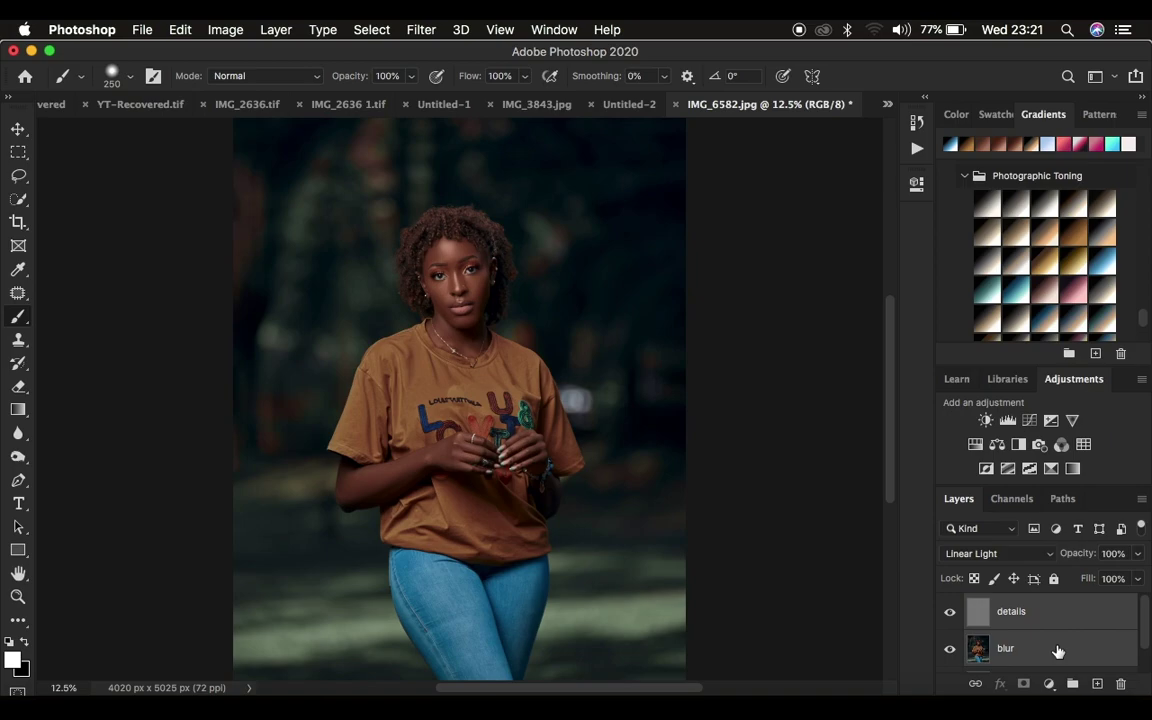
pyautogui.press('super+g')
pyautogui.doubleClick(1014, 604)
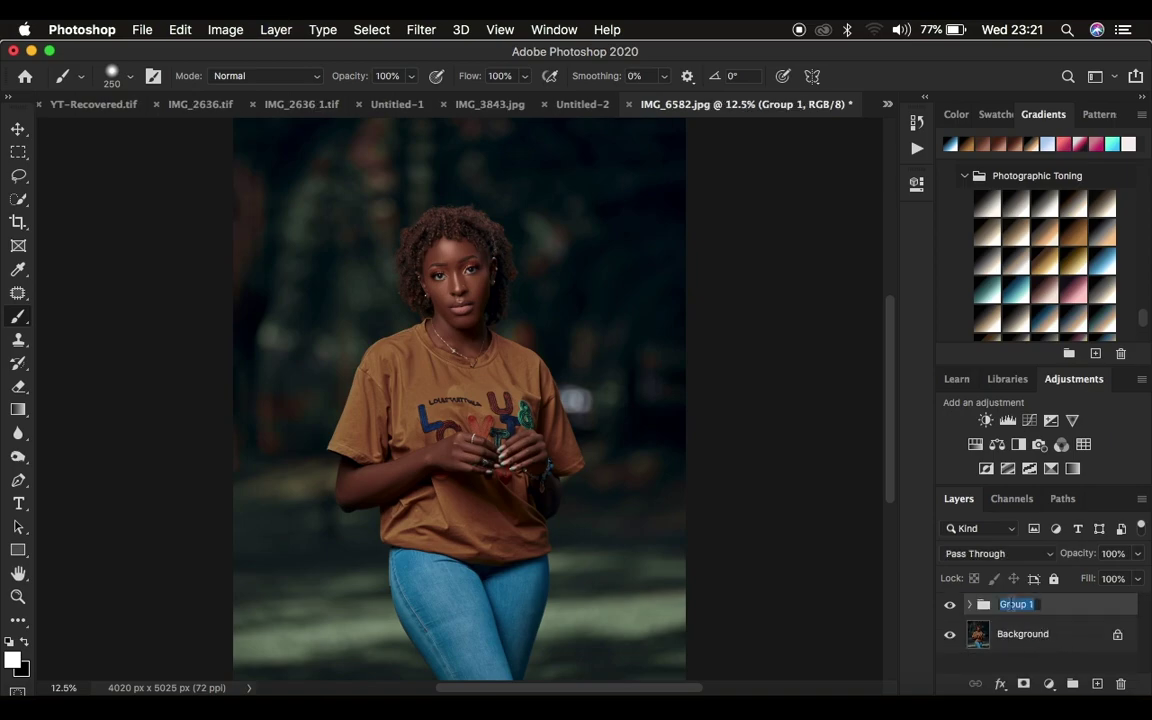
pyautogui.write('shap')
pyautogui.press('BackSpace')
pyautogui.write('rprn')
pyautogui.write('ing')
pyautogui.press('BackSpace')
pyautogui.press('BackSpace')
pyautogui.press('BackSpace')
pyautogui.press('BackSpace')
pyautogui.press('BackSpace')
pyautogui.write('ening')
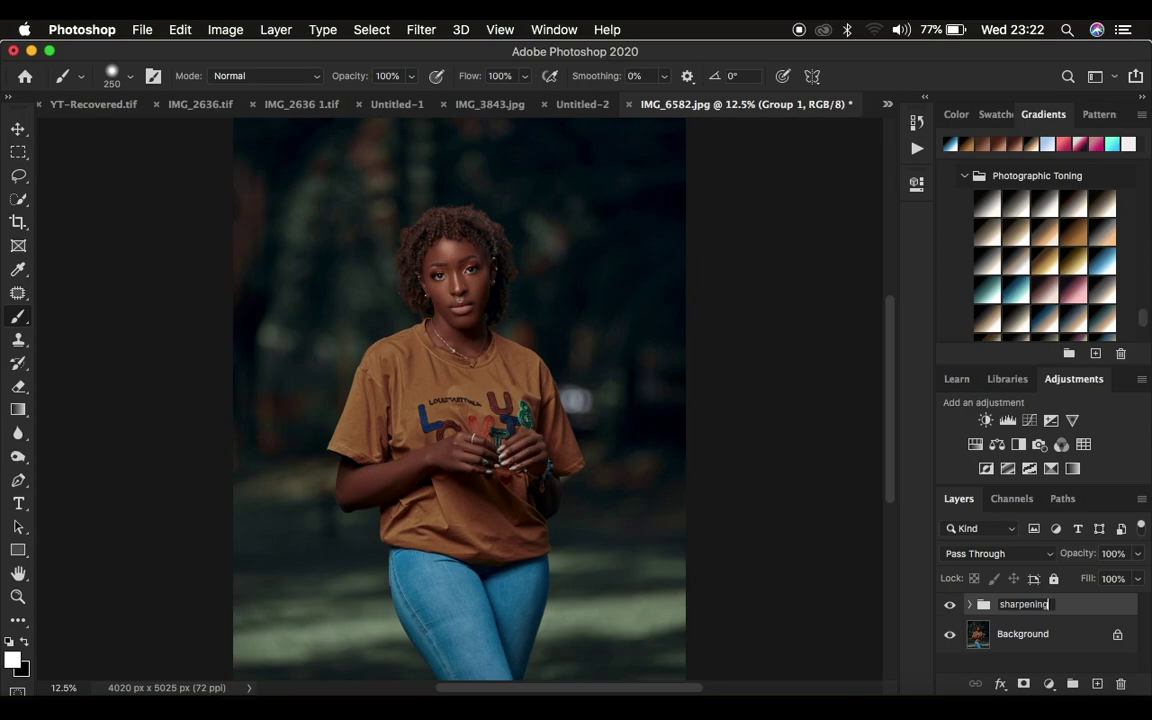
pyautogui.press('Return')
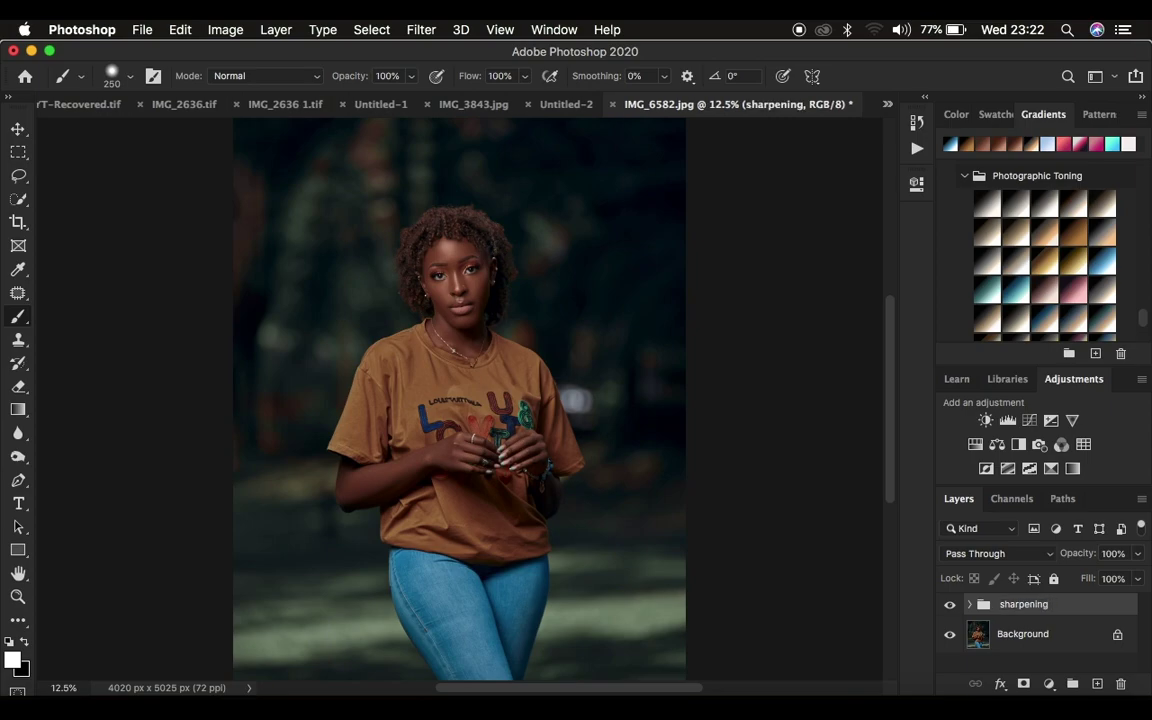
# Add a Curves adjustment layer directly above the details layer inside the sharpening group.
pyautogui.click(970, 605)
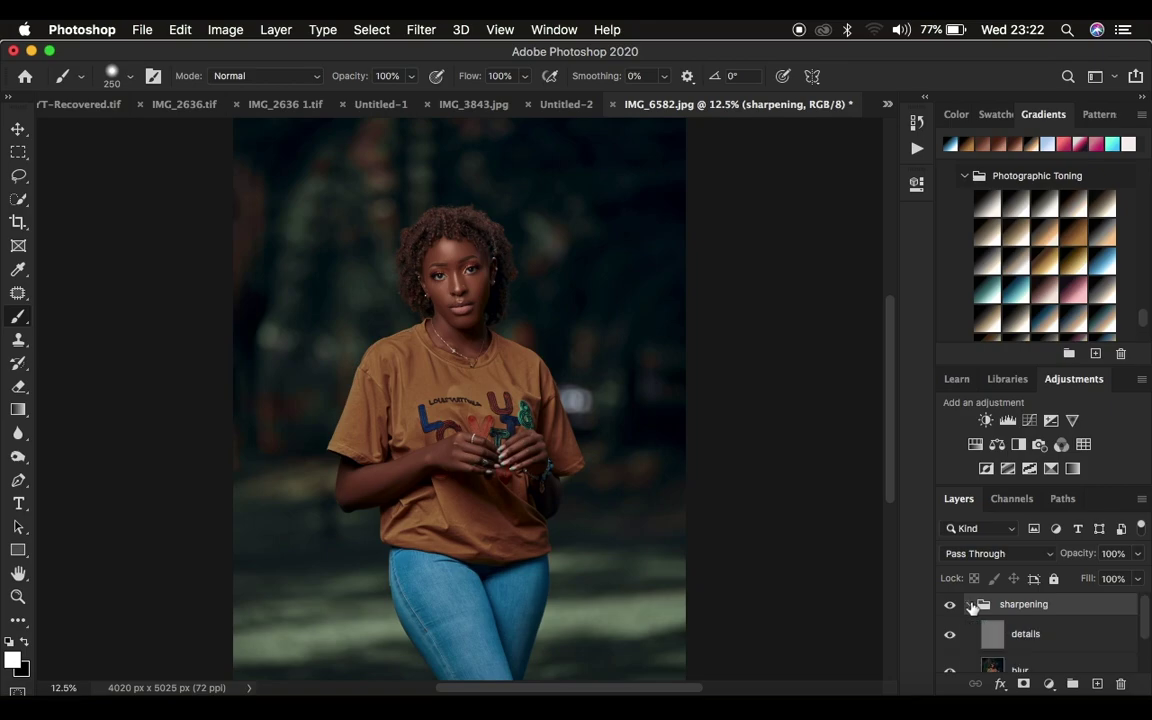
pyautogui.click(1050, 640)
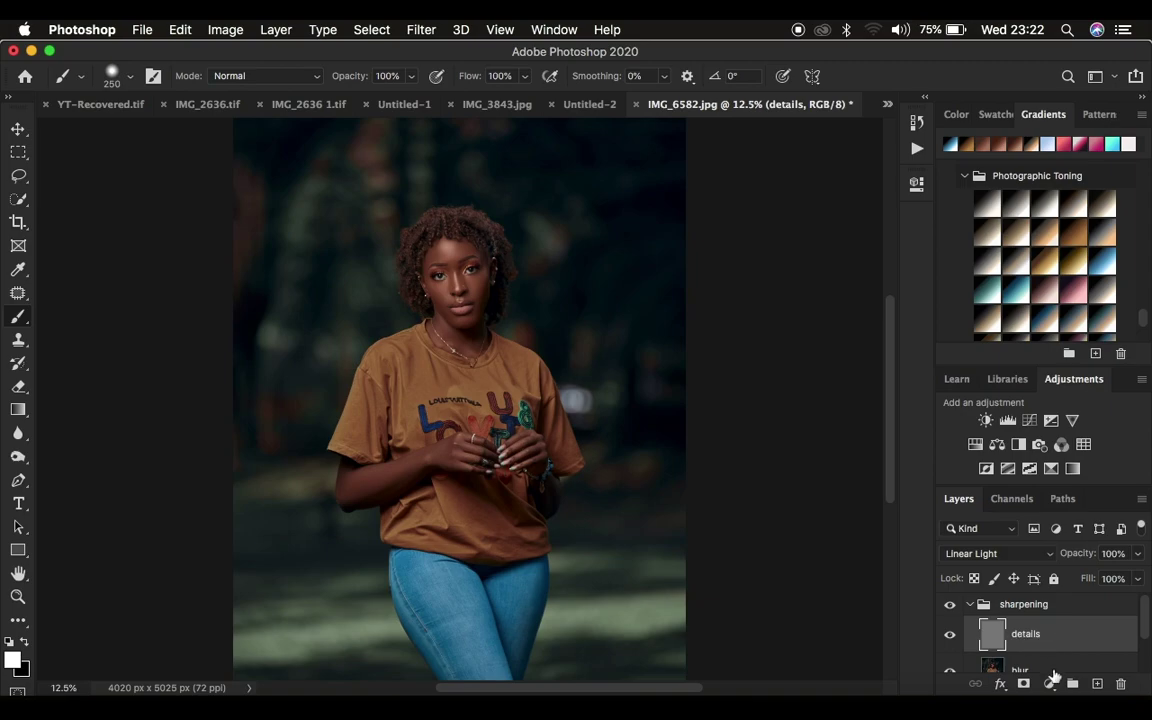
pyautogui.click(1049, 684)
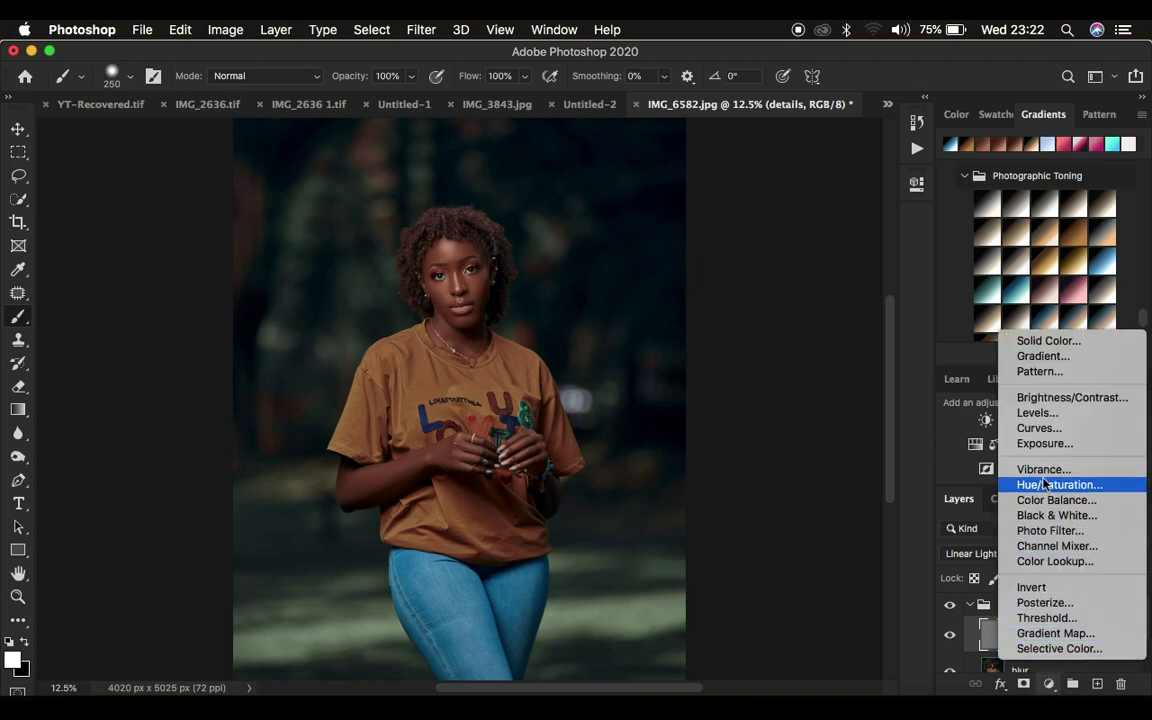
pyautogui.click(1034, 430)
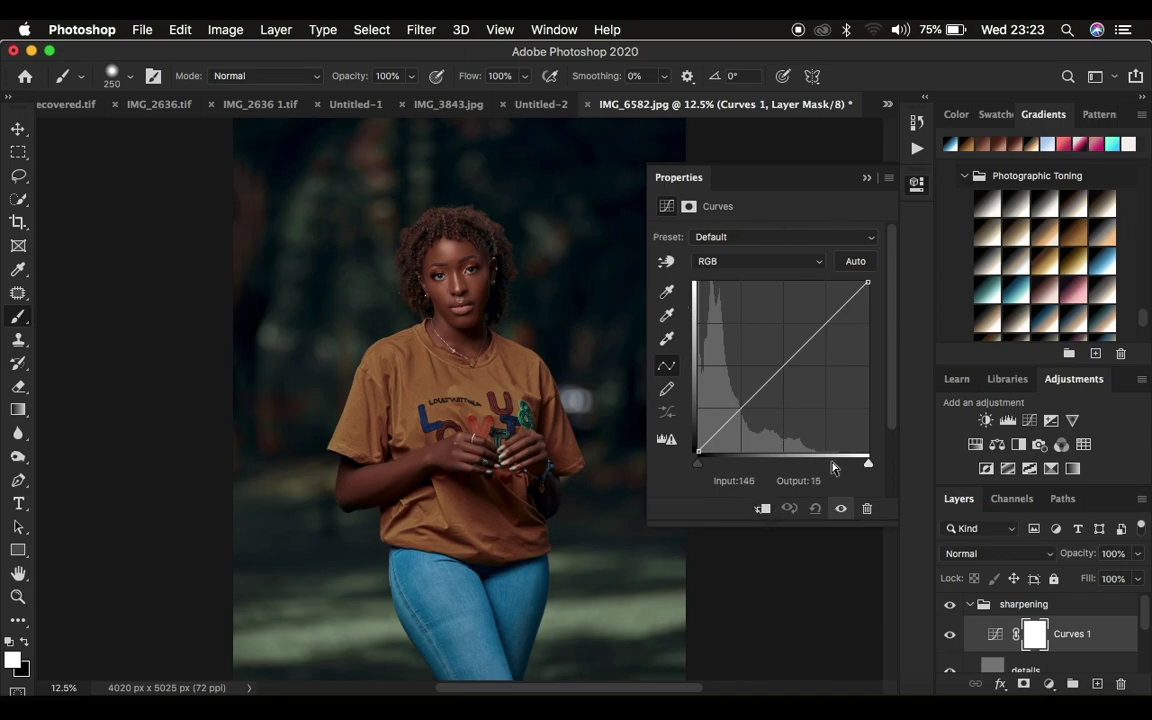
pyautogui.scroll(-2, 1063, 637)
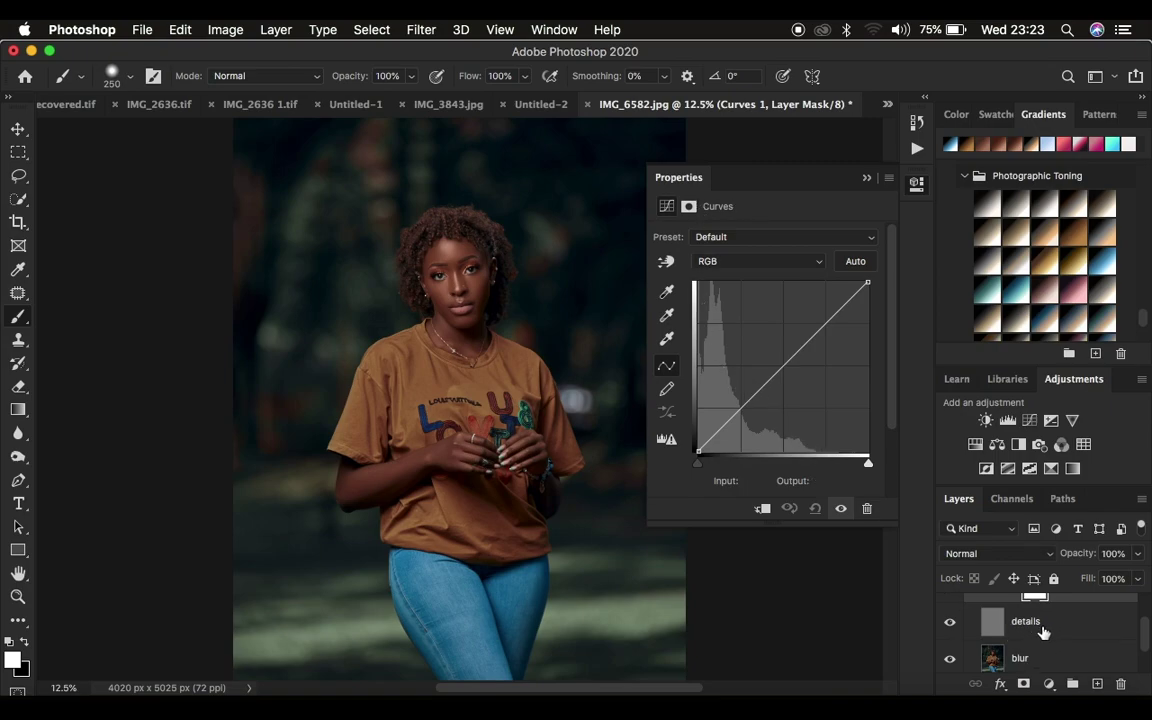
# Add a midpoint to the RGB curve and set its input and output both to 128.
pyautogui.click(782, 367)
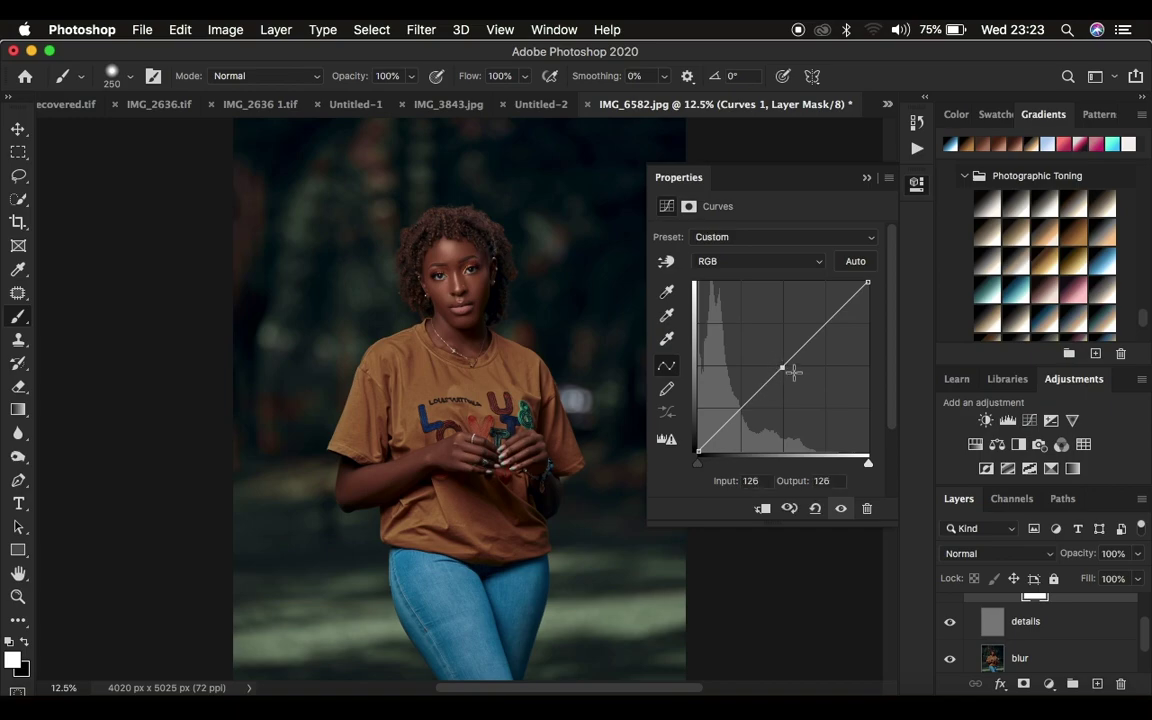
pyautogui.click(752, 480)
pyautogui.write('12')
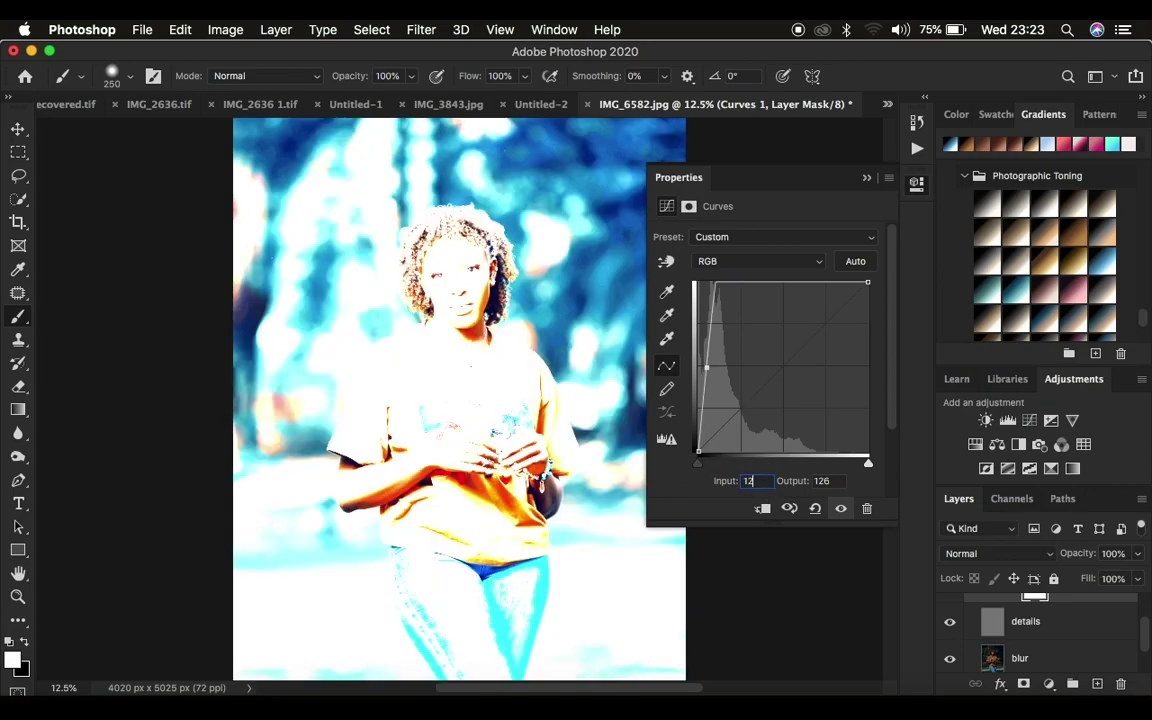
pyautogui.write('8')
pyautogui.press('Tab')
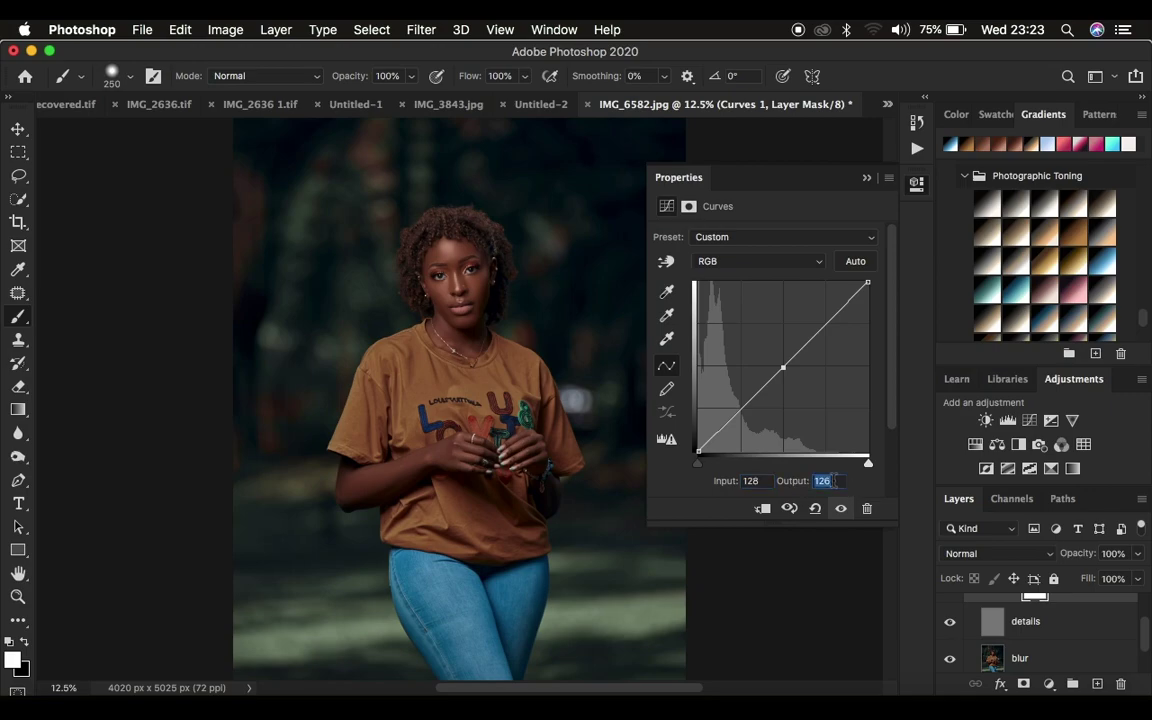
pyautogui.write('1')
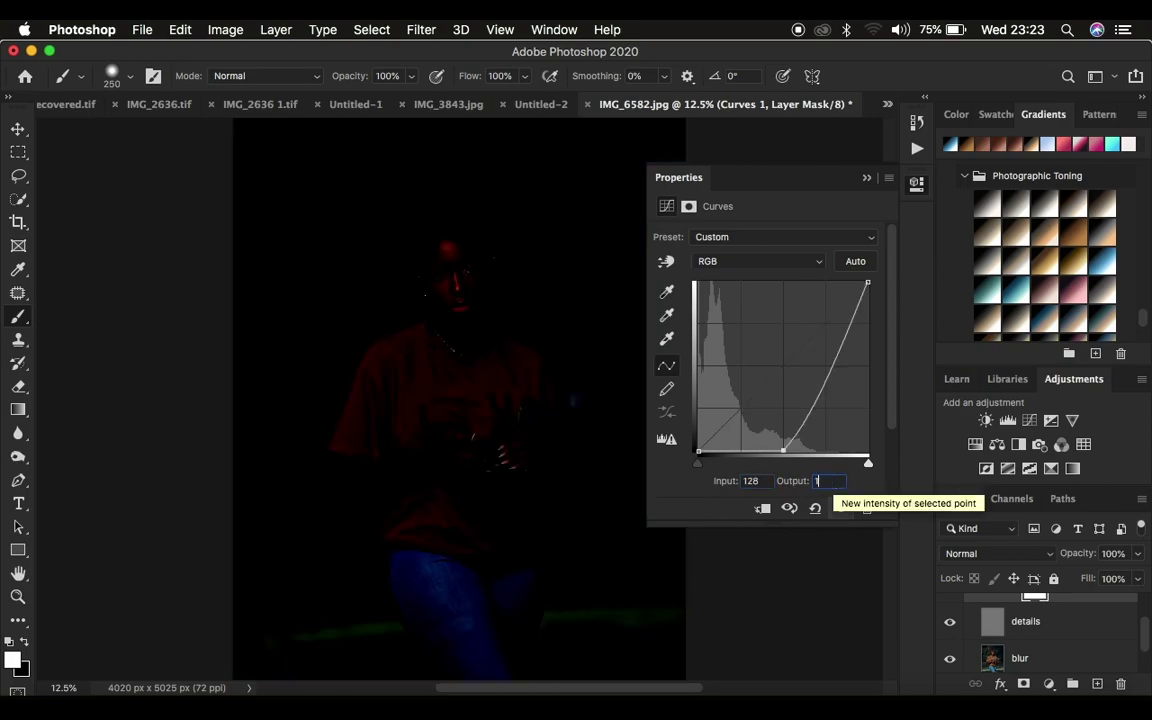
pyautogui.write('28')
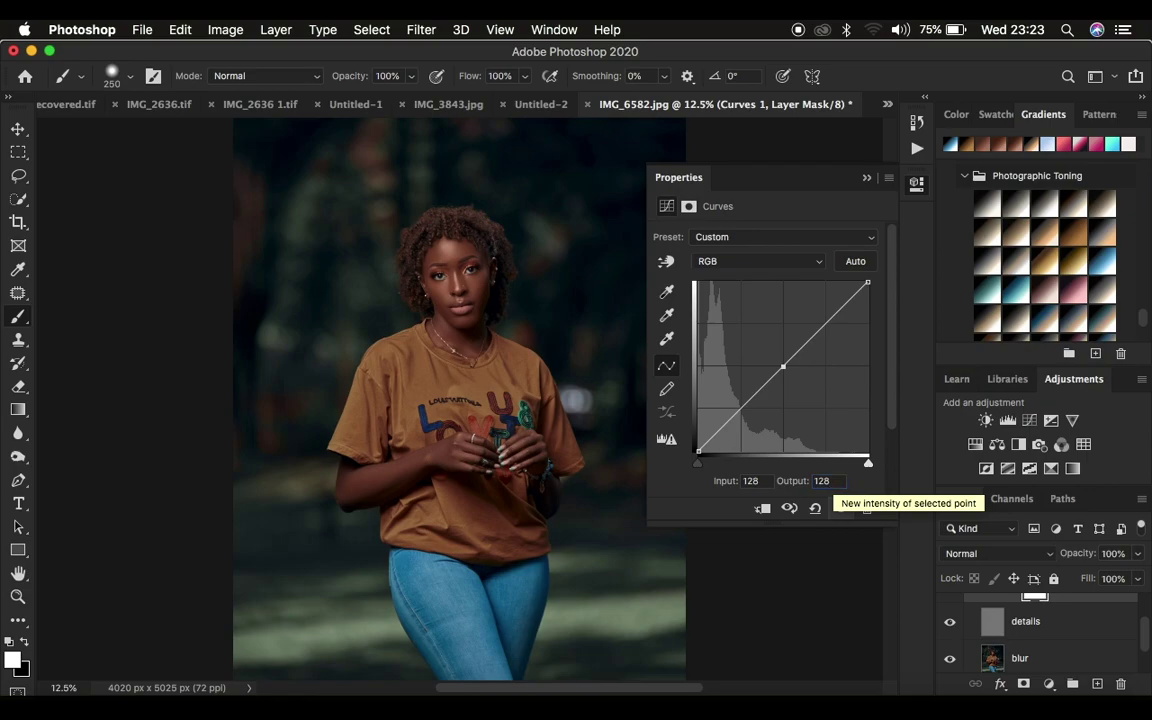
pyautogui.press('Return')
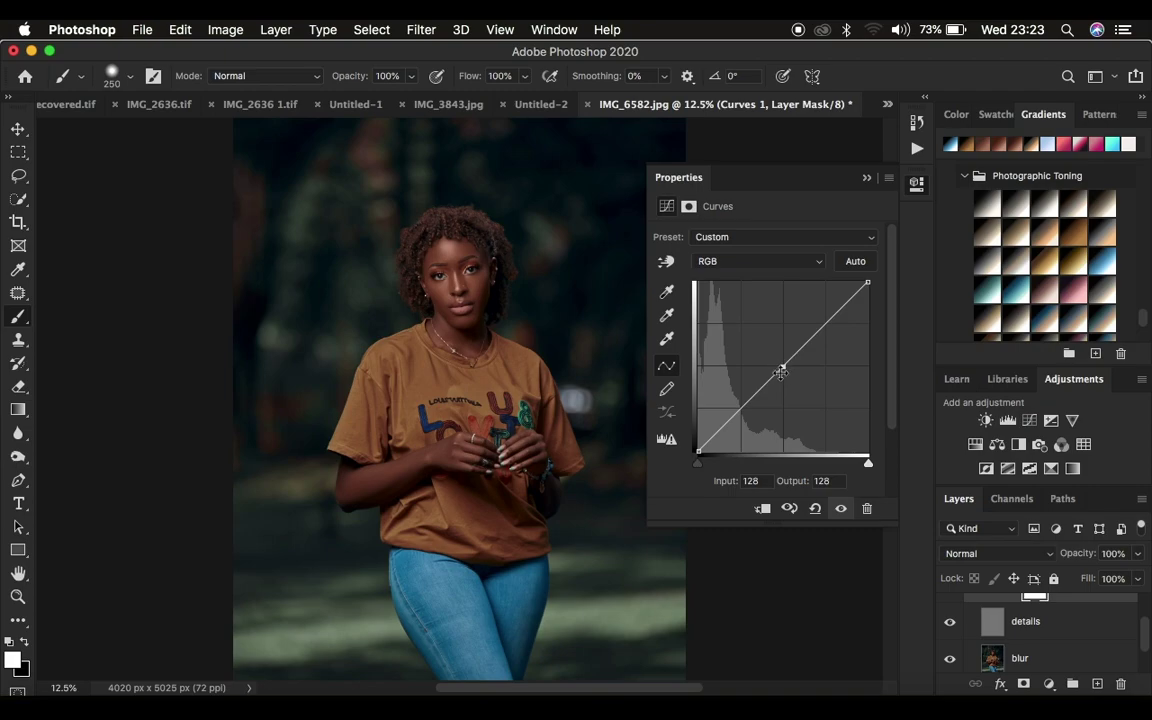
# Add a shadow point and a highlight point to the curve, with the shadow point at input 57, output 53.
pyautogui.click(731, 418)
pyautogui.click(820, 328)
pyautogui.press('super+equal')
pyautogui.press('super+equal')
pyautogui.press('super+equal')
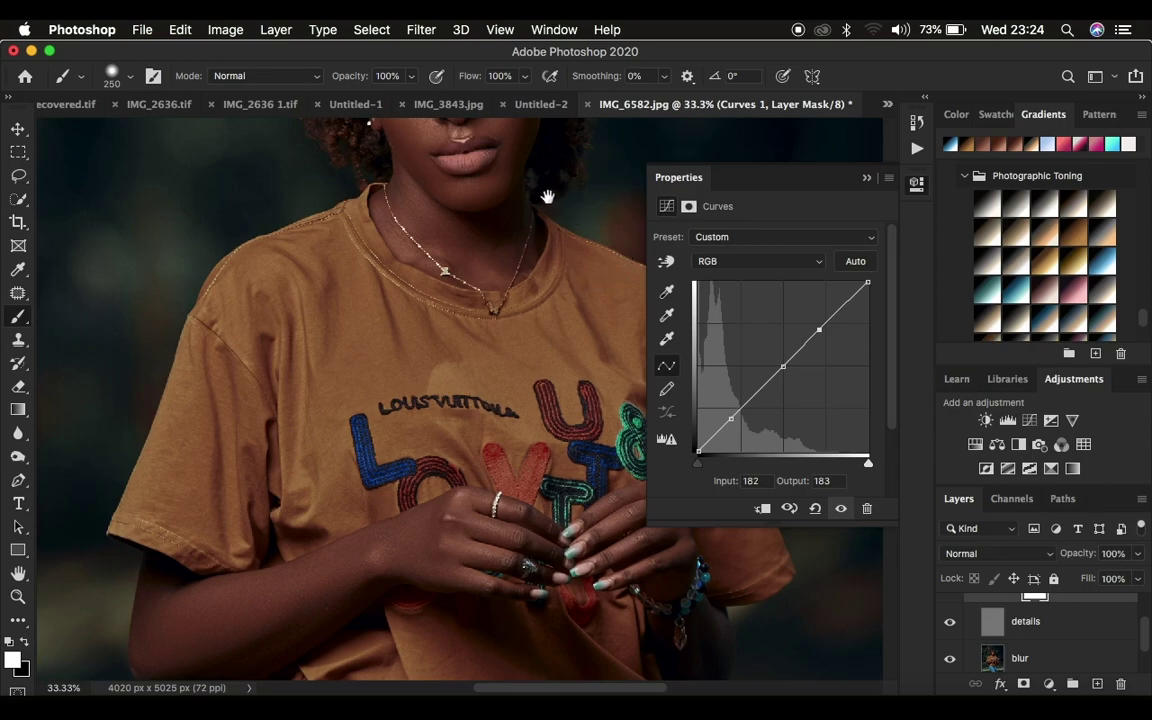
pyautogui.moveTo(543, 185); pyautogui.dragTo(527, 362)
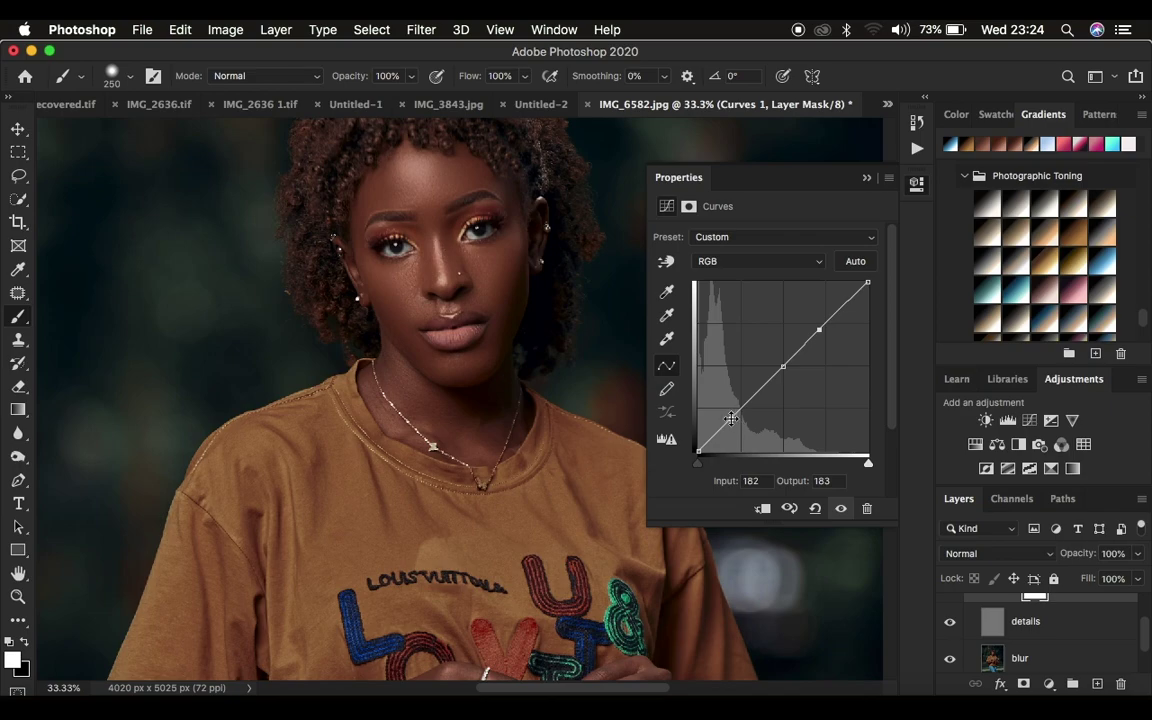
pyautogui.moveTo(731, 419); pyautogui.dragTo(740, 425)
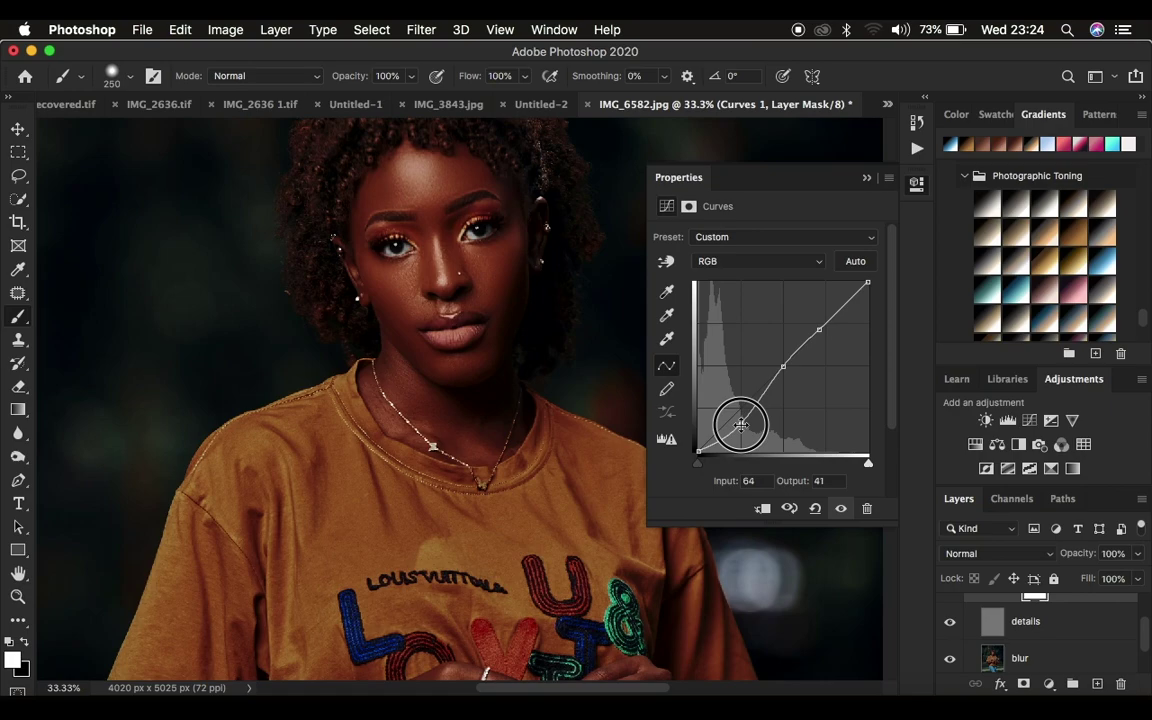
pyautogui.moveTo(740, 425); pyautogui.dragTo(736, 416)
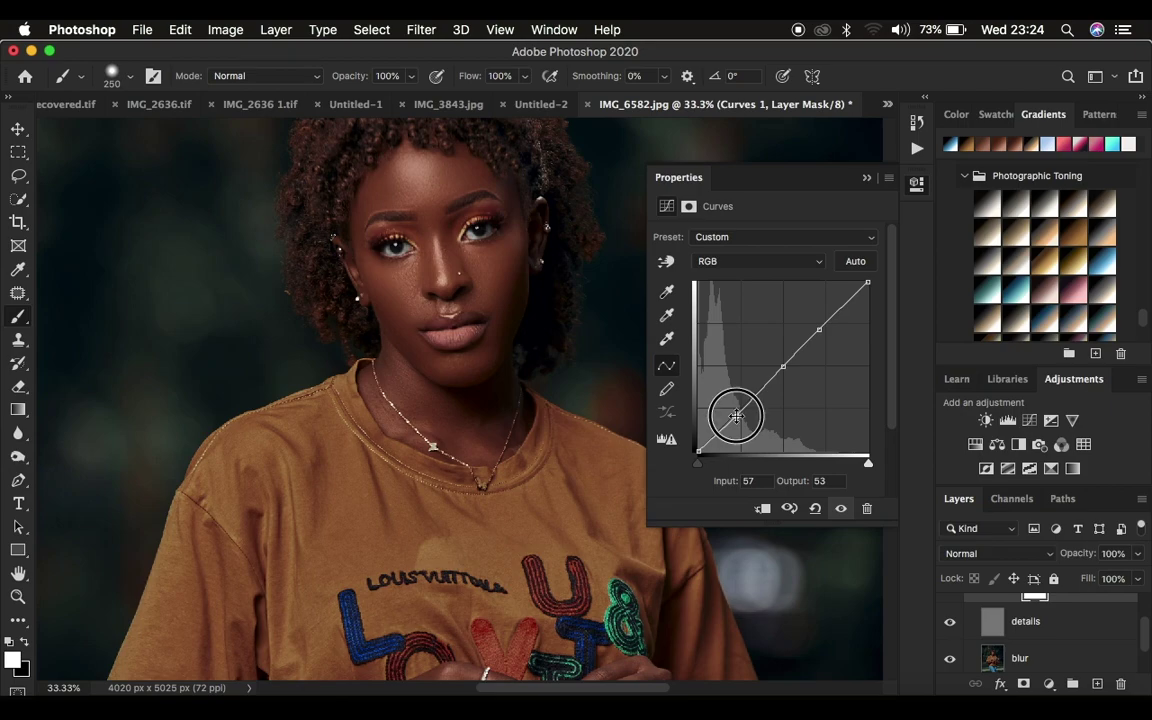
# Clip the Curves adjustment to the details layer.
pyautogui.scroll(2, 1056, 634)
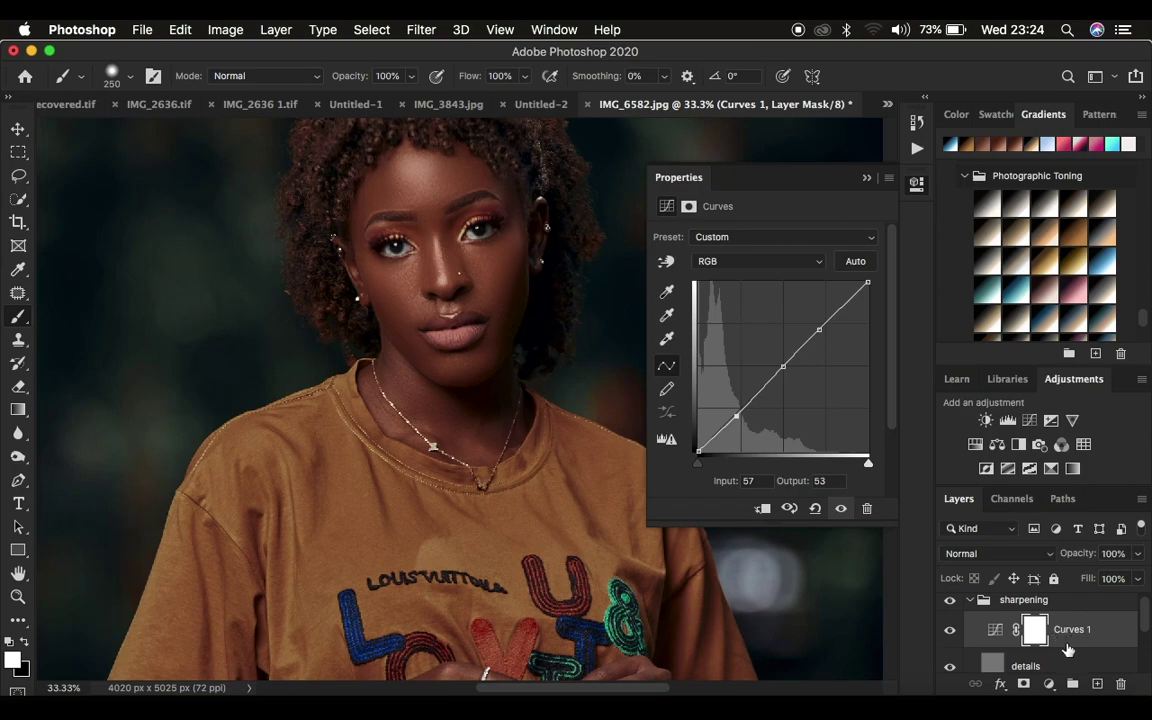
pyautogui.scroll(-1, 1074, 651)
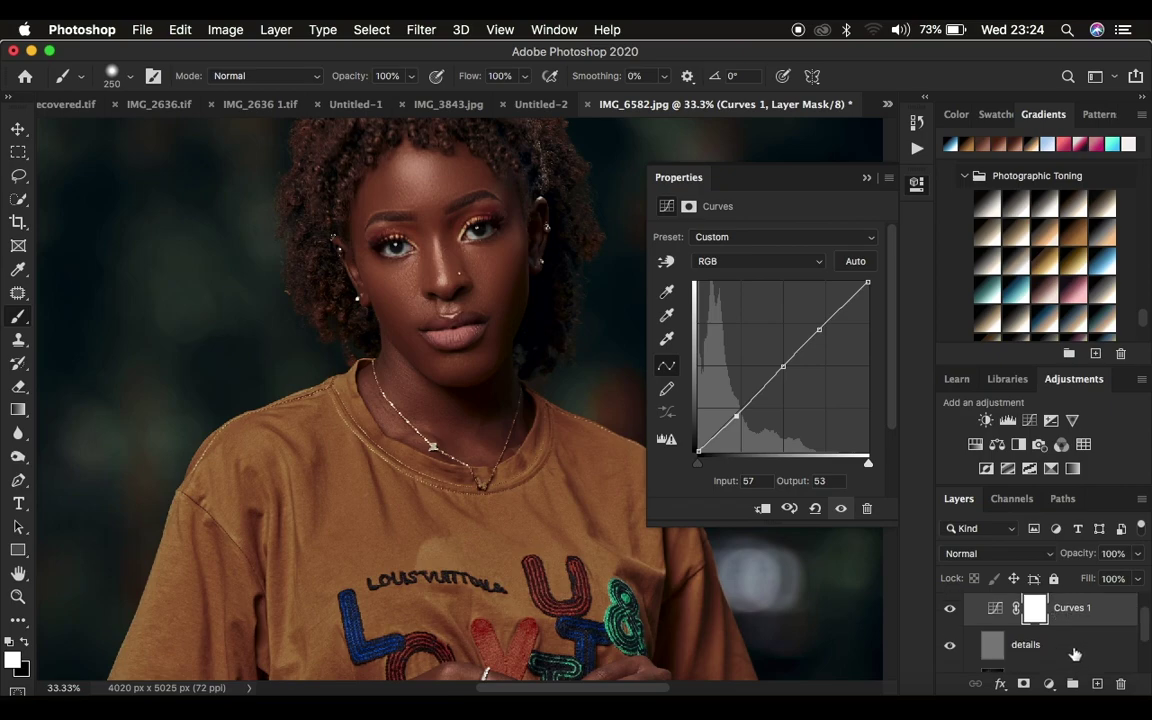
pyautogui.click(762, 510)
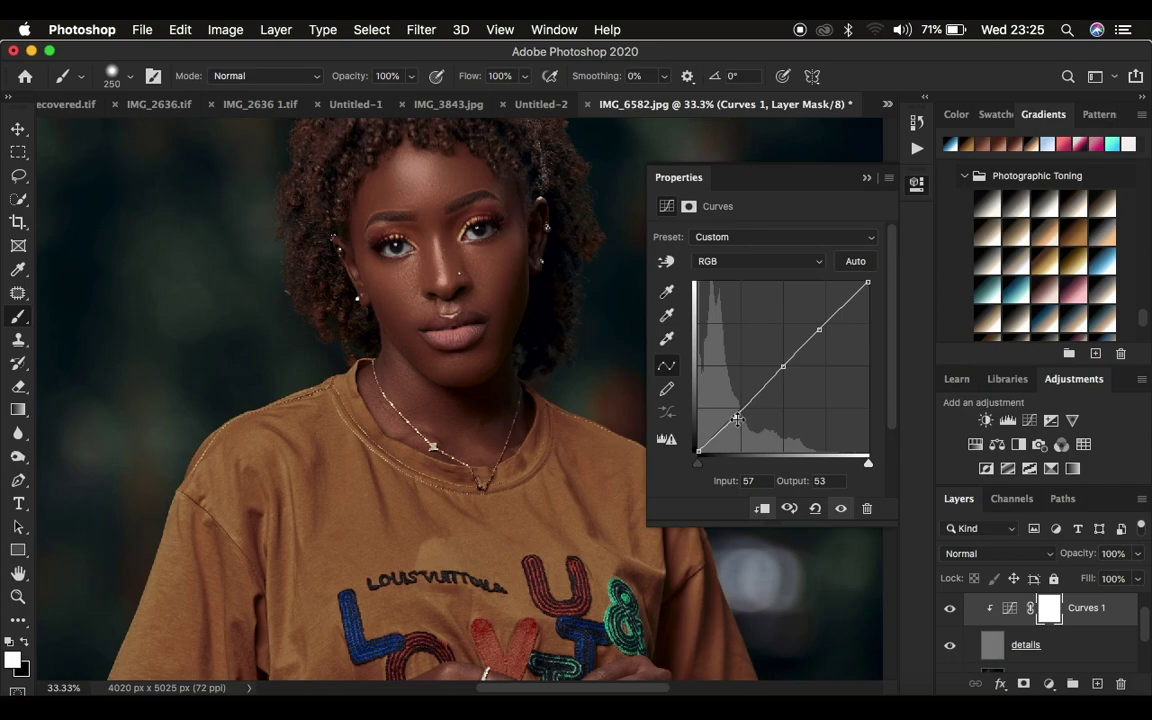
# Pull the curve's shadow point to input 95, output 32, and add an upper point at input 154, output 163.
pyautogui.moveTo(736, 419); pyautogui.dragTo(752, 427)
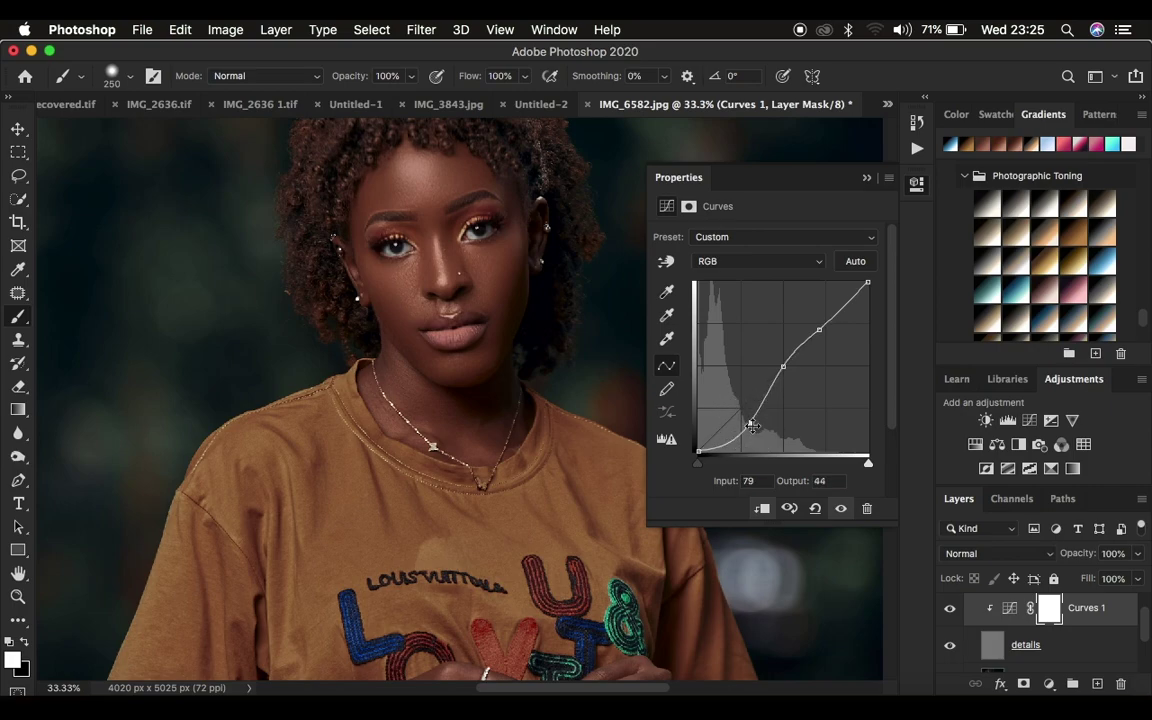
pyautogui.press('super+equal')
pyautogui.press('super+equal')
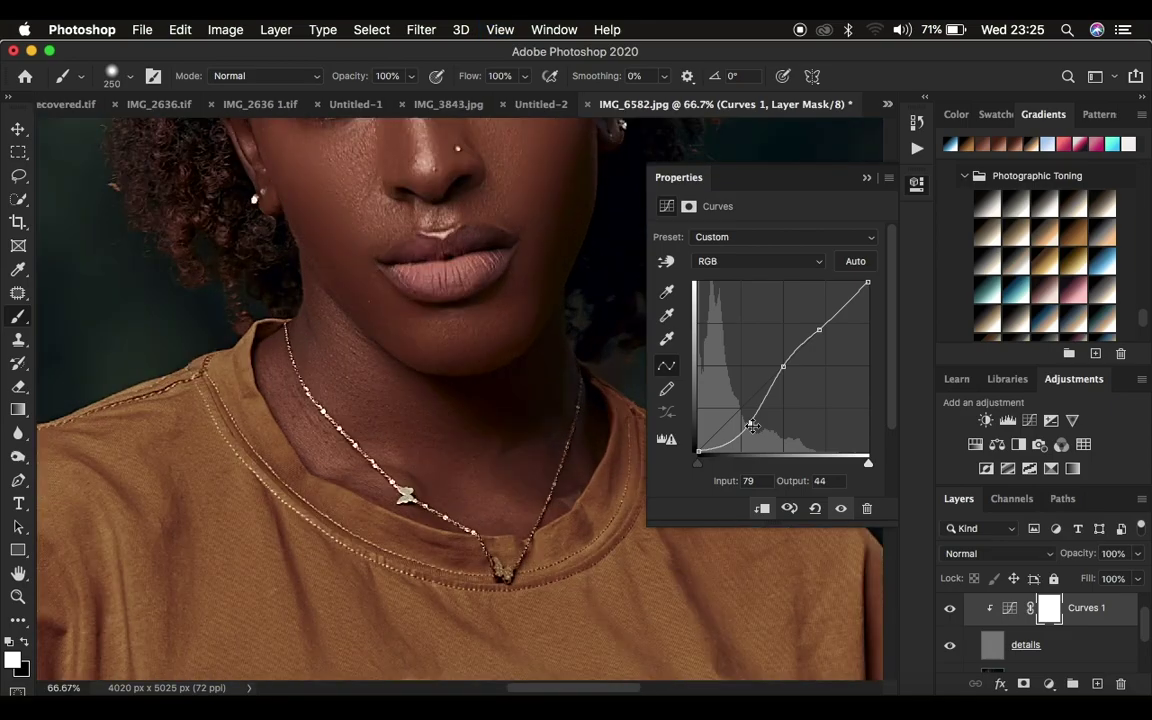
pyautogui.scroll(5, 437, 250)
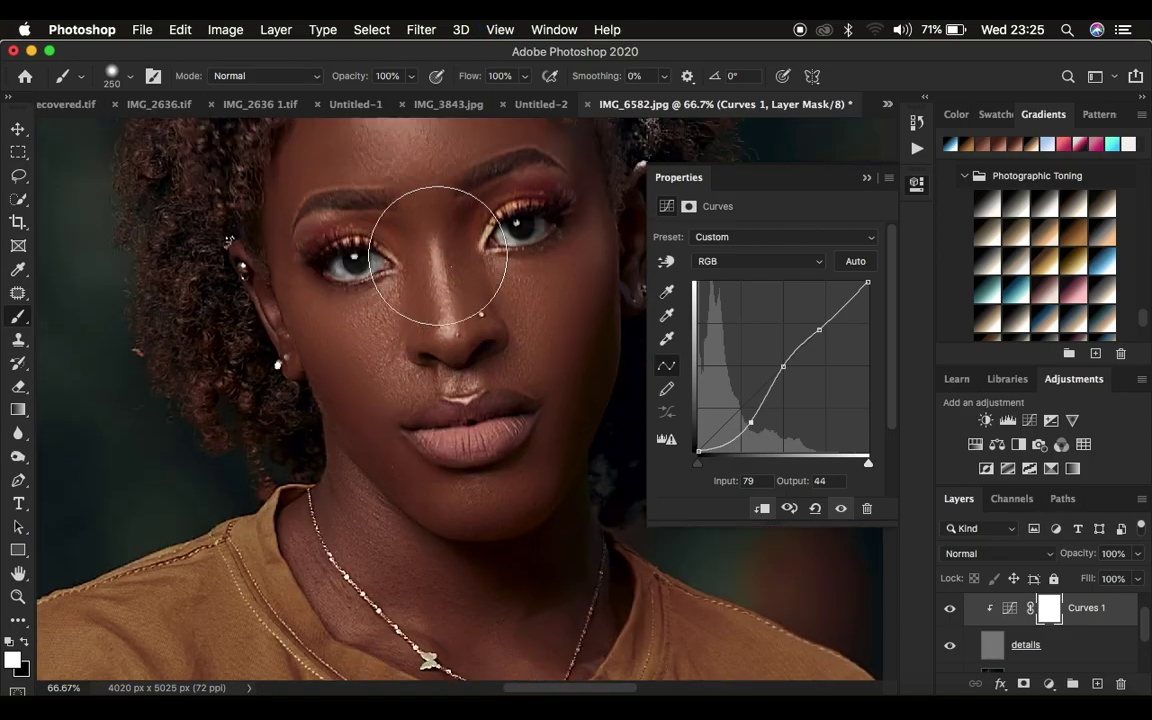
pyautogui.moveTo(751, 424); pyautogui.dragTo(760, 432)
pyautogui.click(758, 430)
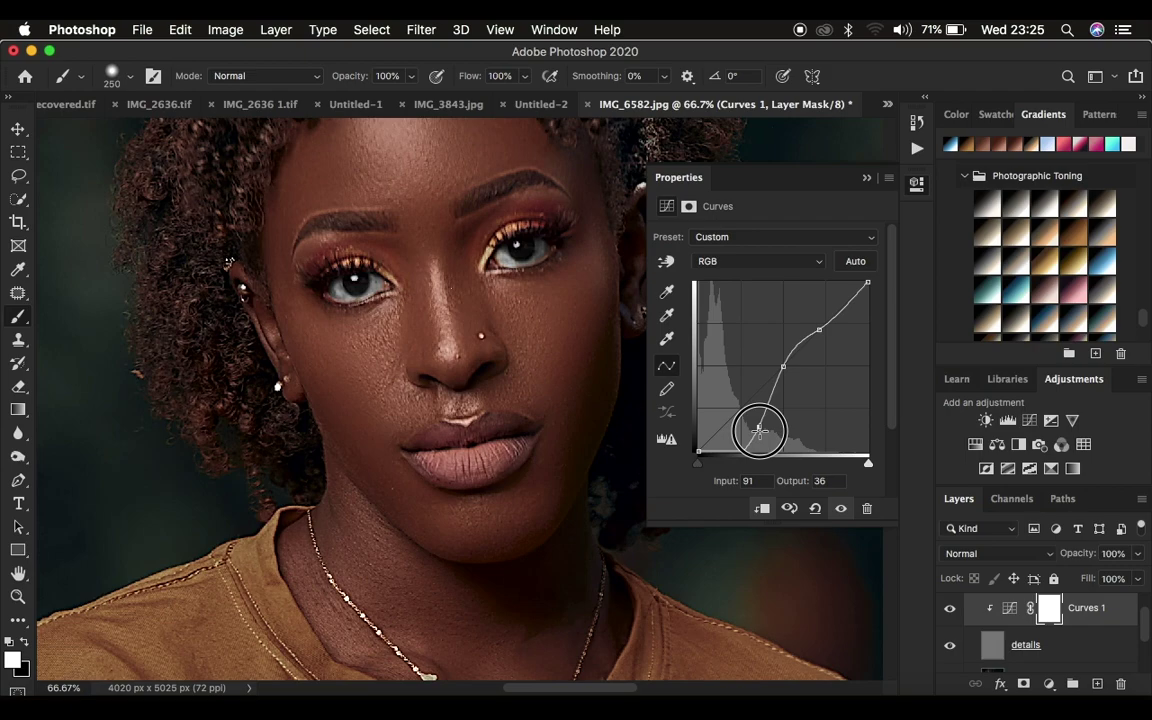
pyautogui.click(801, 342)
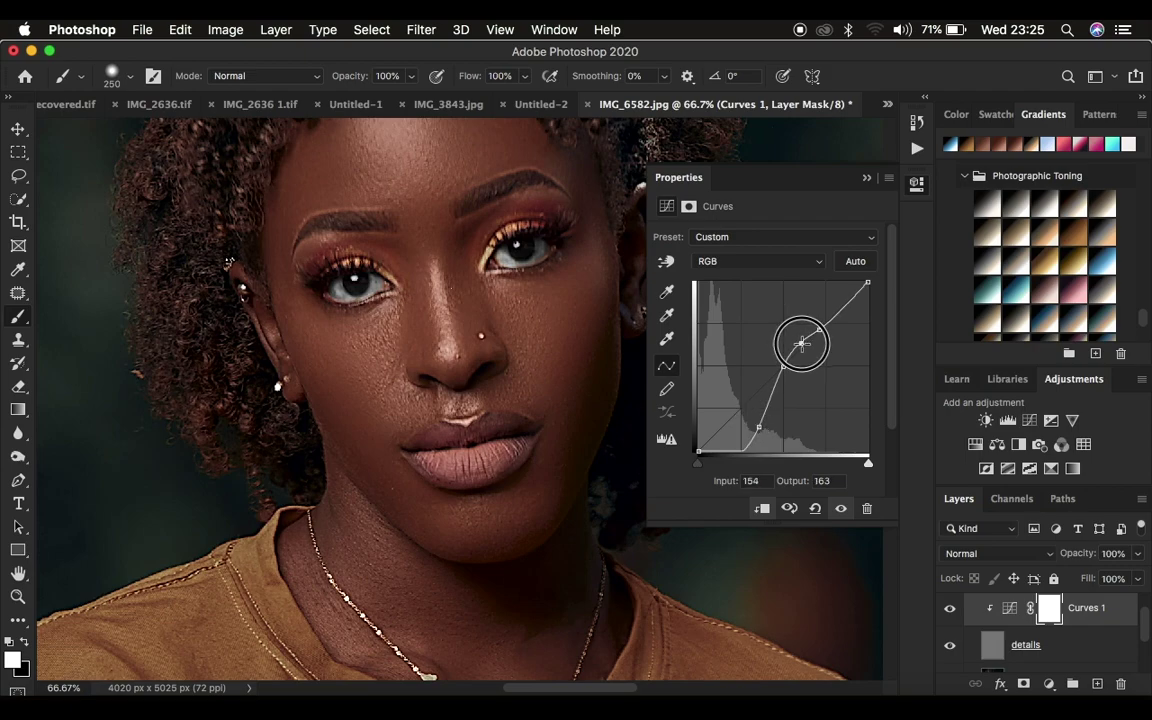
pyautogui.click(759, 431)
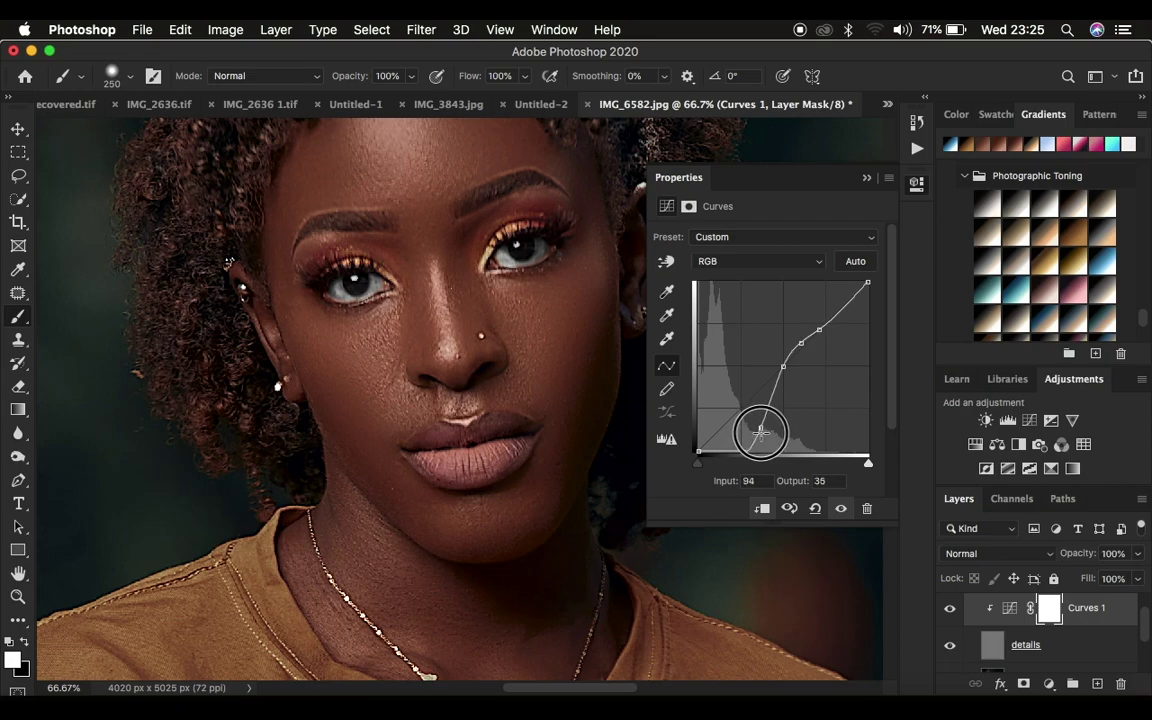
pyautogui.moveTo(759, 431); pyautogui.dragTo(760, 433)
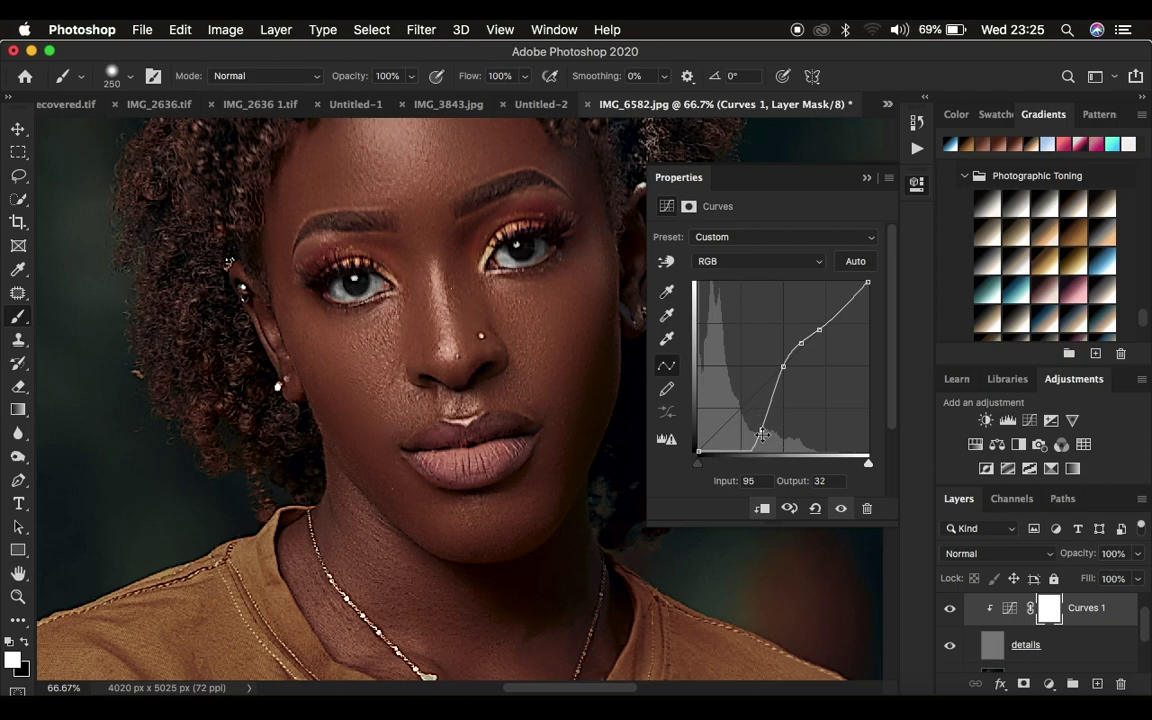
# Switch the Curves layer's visibility off and on repeatedly to compare the face with and without the sharpening.
pyautogui.click(946, 607)
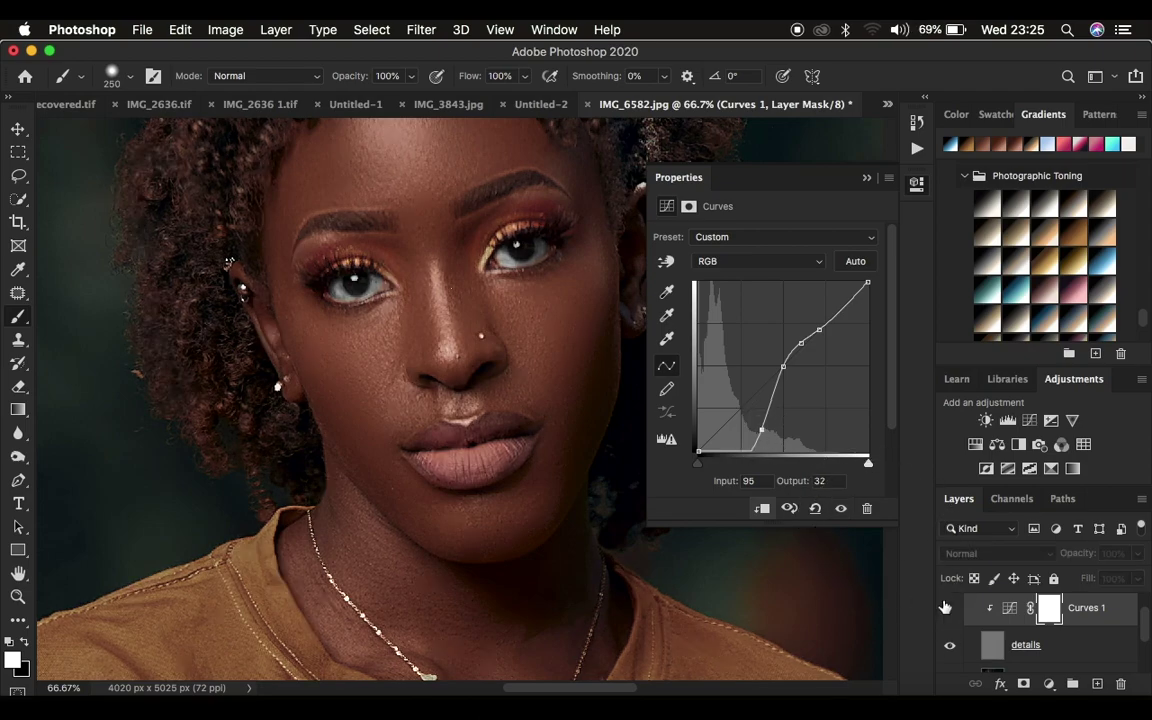
pyautogui.click(946, 607)
pyautogui.click(946, 607)
pyautogui.click(946, 607)
pyautogui.click(944, 603)
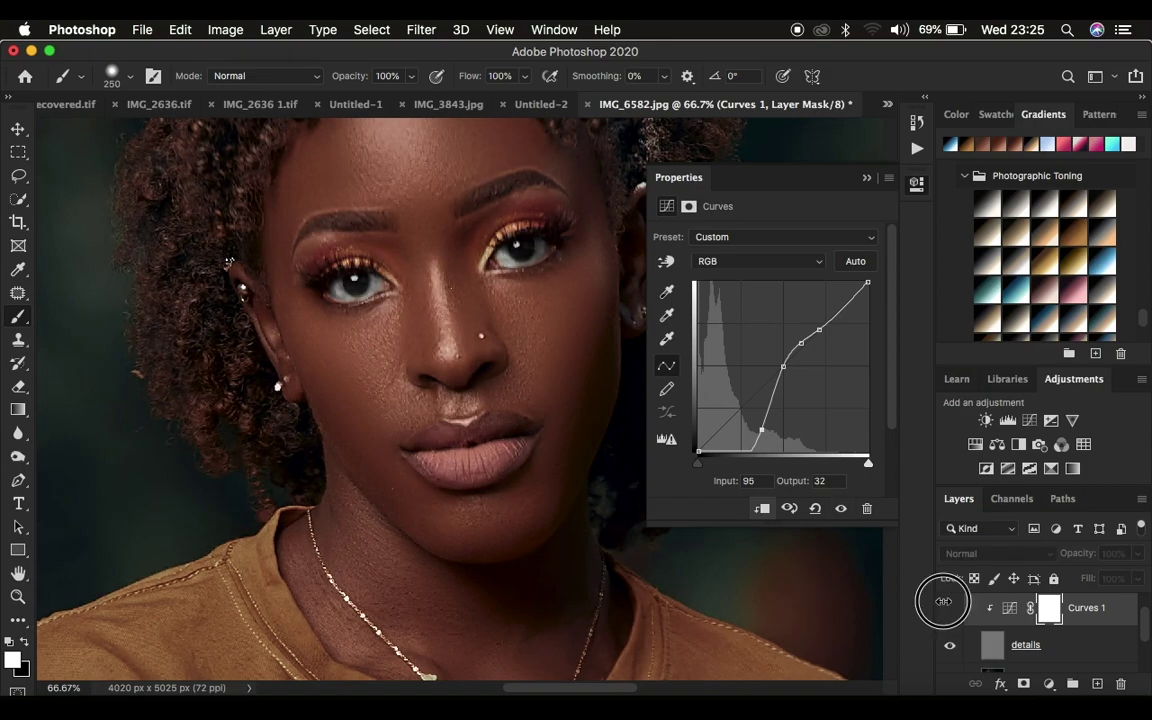
pyautogui.click(945, 606)
pyautogui.click(945, 607)
pyautogui.click(946, 607)
pyautogui.click(946, 607)
pyautogui.click(946, 607)
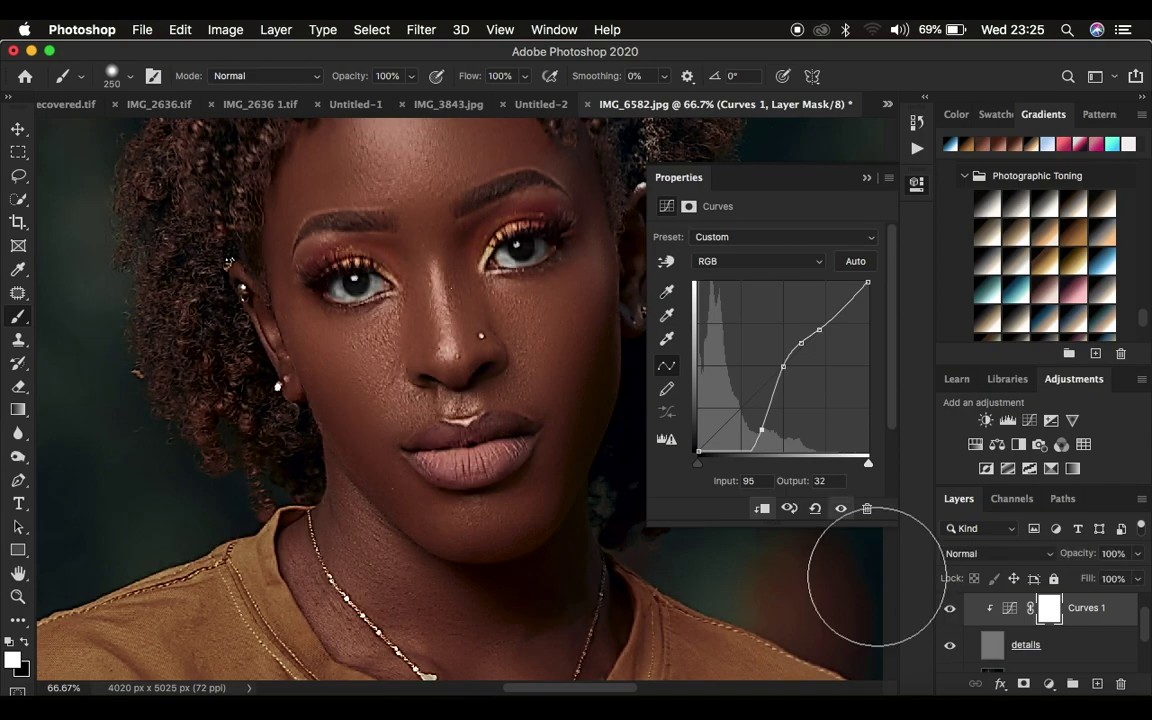
# Invert the Curves layer mask to black and set the brush hardness to 0%.
pyautogui.click(866, 180)
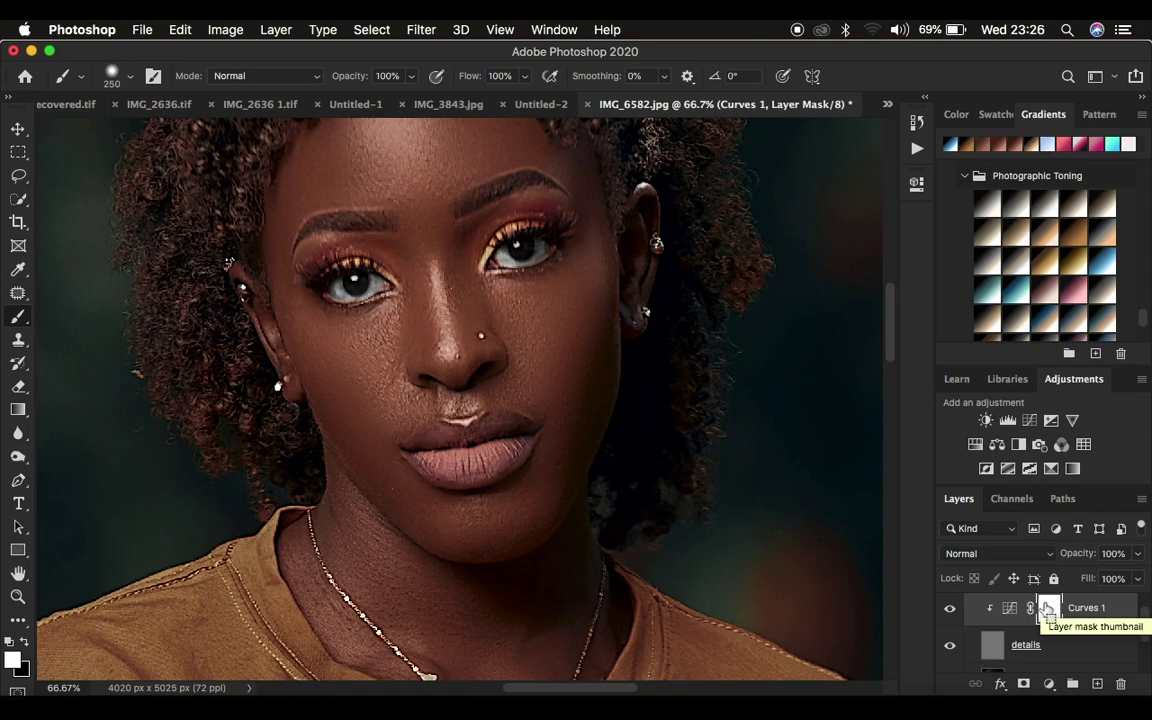
pyautogui.press('super+i')
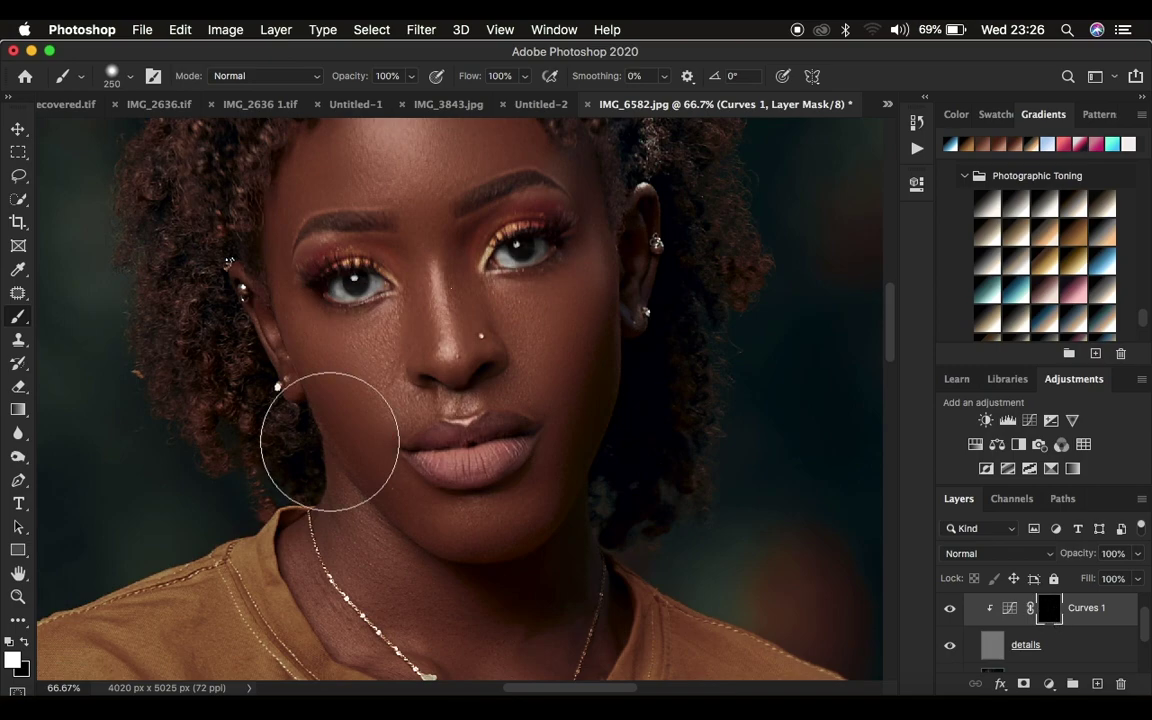
pyautogui.click(115, 75)
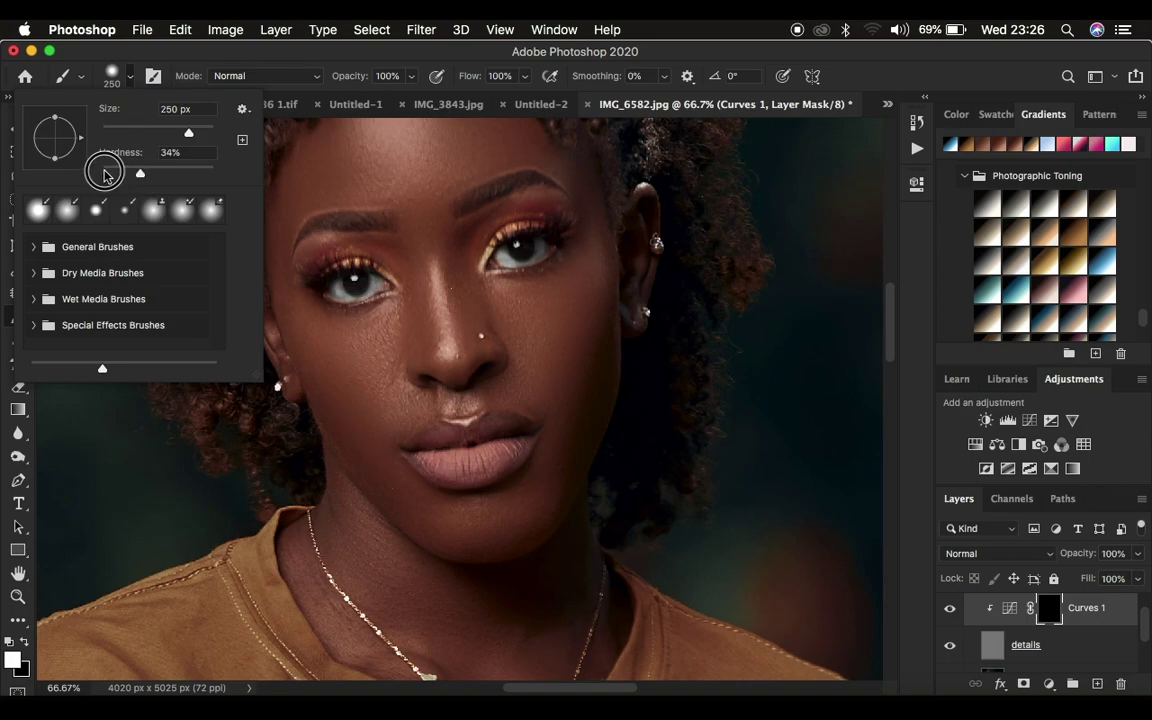
pyautogui.moveTo(138, 176); pyautogui.dragTo(104, 167)
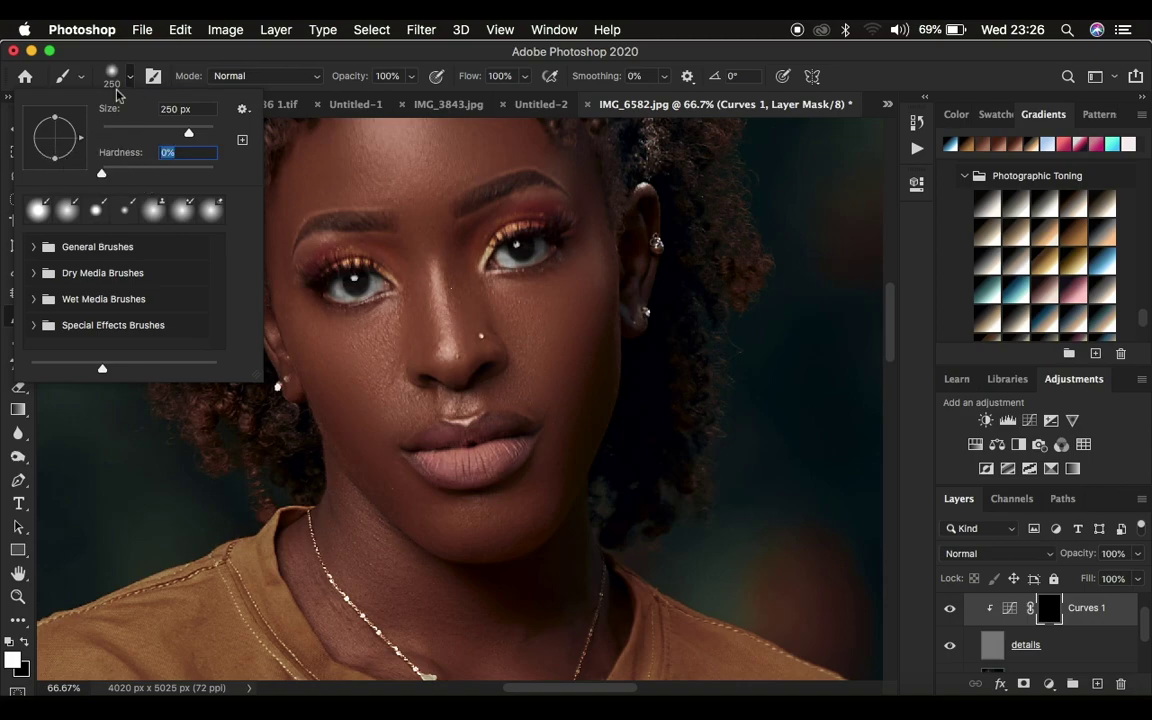
pyautogui.press('Return')
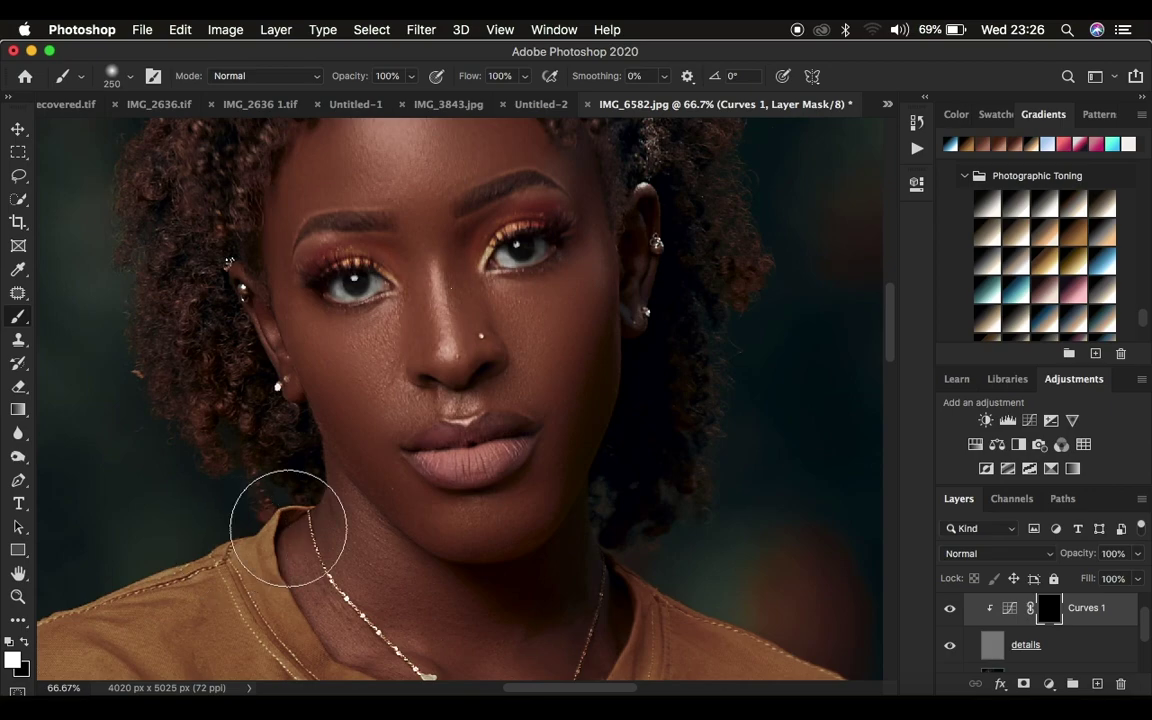
# Paint white on the Curves mask over the woman's face and hair with the 250 px brush.
pyautogui.press('super+minus')
pyautogui.press('super+minus')
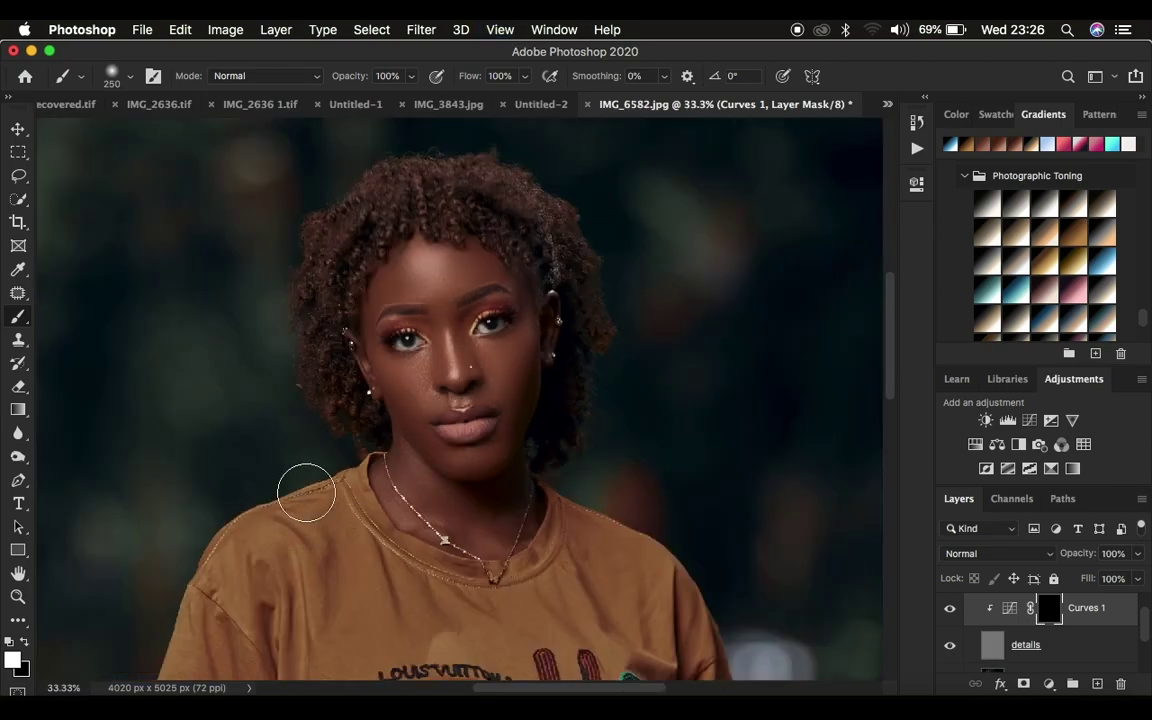
pyautogui.moveTo(419, 278)
pyautogui.mouseDown()
pyautogui.moveTo(445, 277)
pyautogui.moveTo(415, 305)
pyautogui.moveTo(461, 373)
pyautogui.moveTo(510, 368)
pyautogui.moveTo(410, 385)
pyautogui.moveTo(389, 370)
pyautogui.moveTo(390, 290)
pyautogui.moveTo(483, 355)
pyautogui.moveTo(513, 406)
pyautogui.moveTo(489, 455)
pyautogui.moveTo(411, 386)
pyautogui.moveTo(471, 476)
pyautogui.moveTo(389, 394)
pyautogui.moveTo(481, 478)
pyautogui.moveTo(517, 352)
pyautogui.moveTo(470, 334)
pyautogui.moveTo(456, 283)
pyautogui.moveTo(375, 303)
pyautogui.moveTo(393, 329)
pyautogui.moveTo(486, 283)
pyautogui.moveTo(517, 345)
pyautogui.moveTo(404, 347)
pyautogui.moveTo(440, 501)
pyautogui.moveTo(399, 481)
pyautogui.moveTo(514, 514)
pyautogui.moveTo(486, 489)
pyautogui.moveTo(514, 336)
pyautogui.moveTo(488, 266)
pyautogui.moveTo(450, 248)
pyautogui.mouseUp()
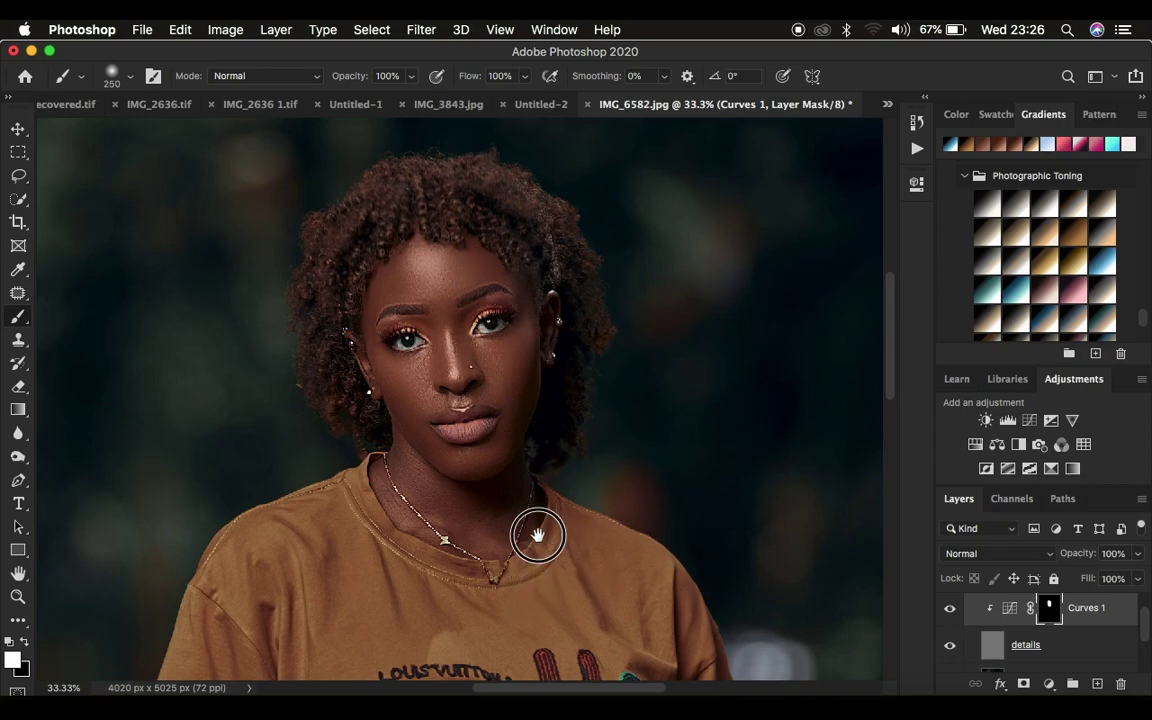
# Enlarge the brush to 700 px and paint white on the Curves mask over the jeans.
pyautogui.scroll(-5, 537, 537)
pyautogui.scroll(-5, 604, 265)
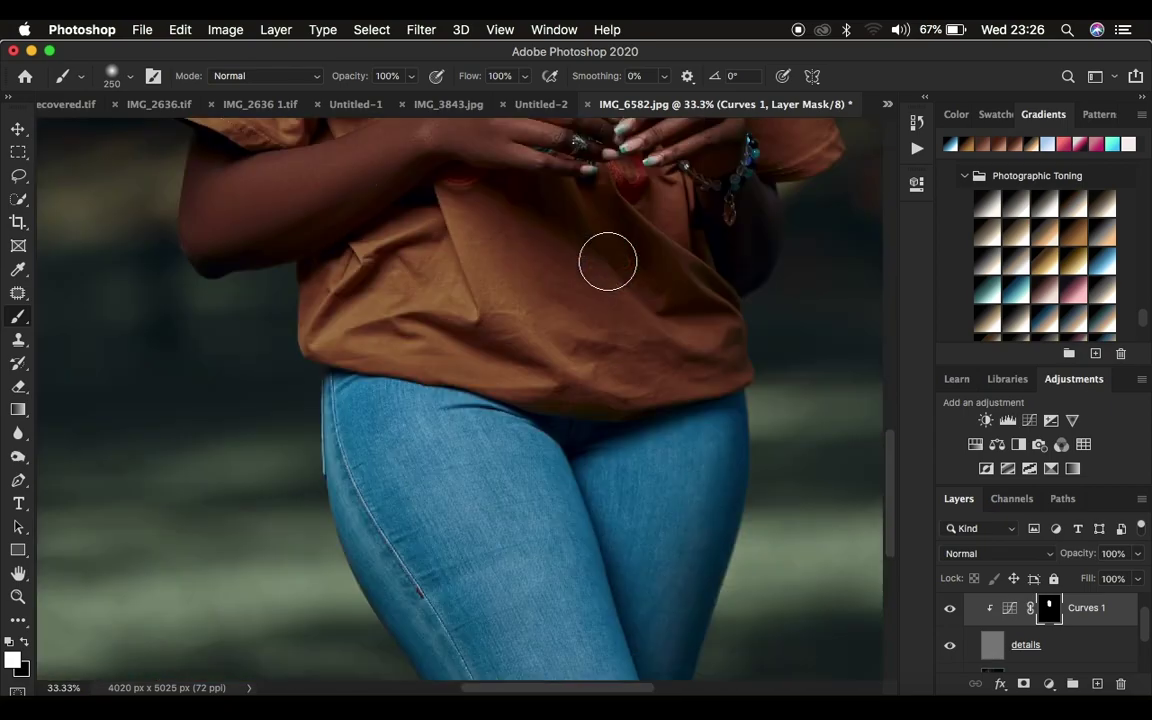
pyautogui.scroll(-2, 603, 456)
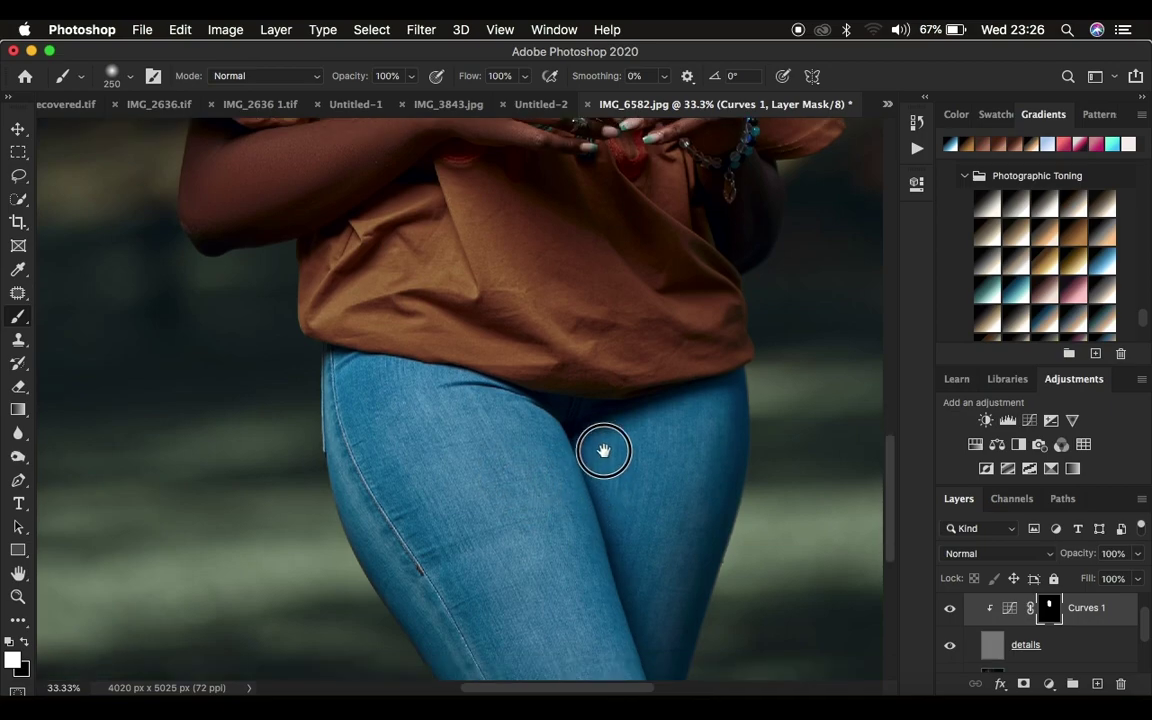
pyautogui.scroll(-3, 603, 456)
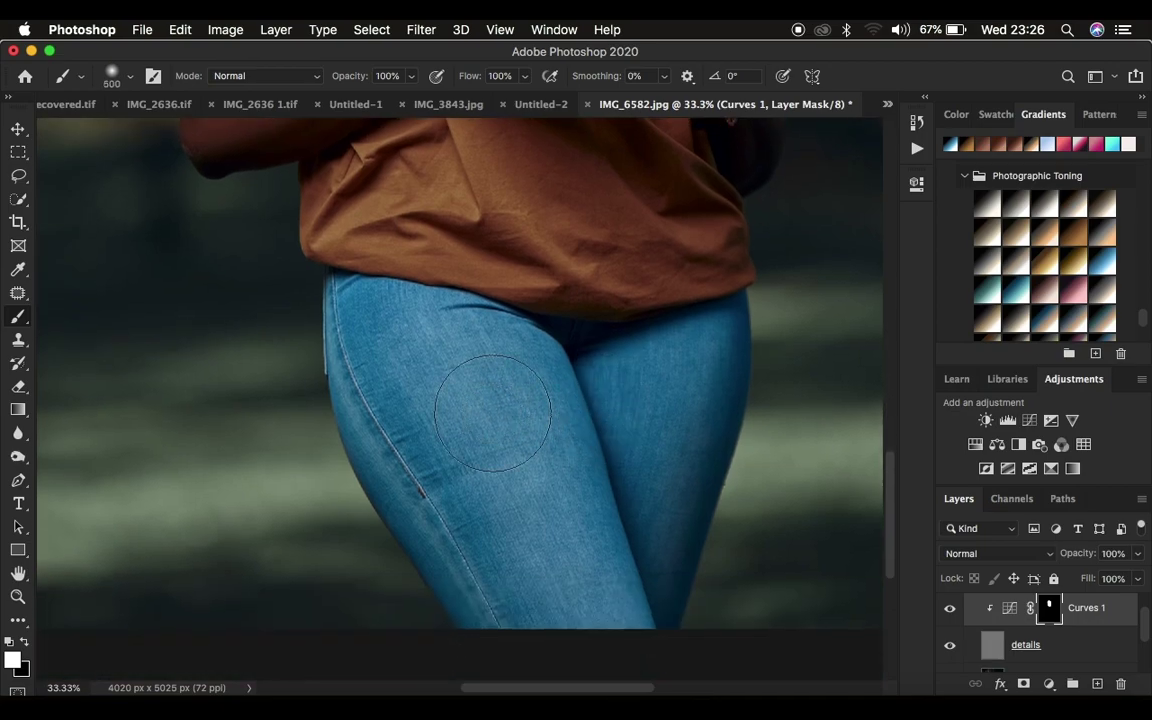
pyautogui.press(']')
pyautogui.press(']')
pyautogui.press(']')
pyautogui.press(']')
pyautogui.press(']')
pyautogui.press(']')
pyautogui.press(']')
pyautogui.press(']')
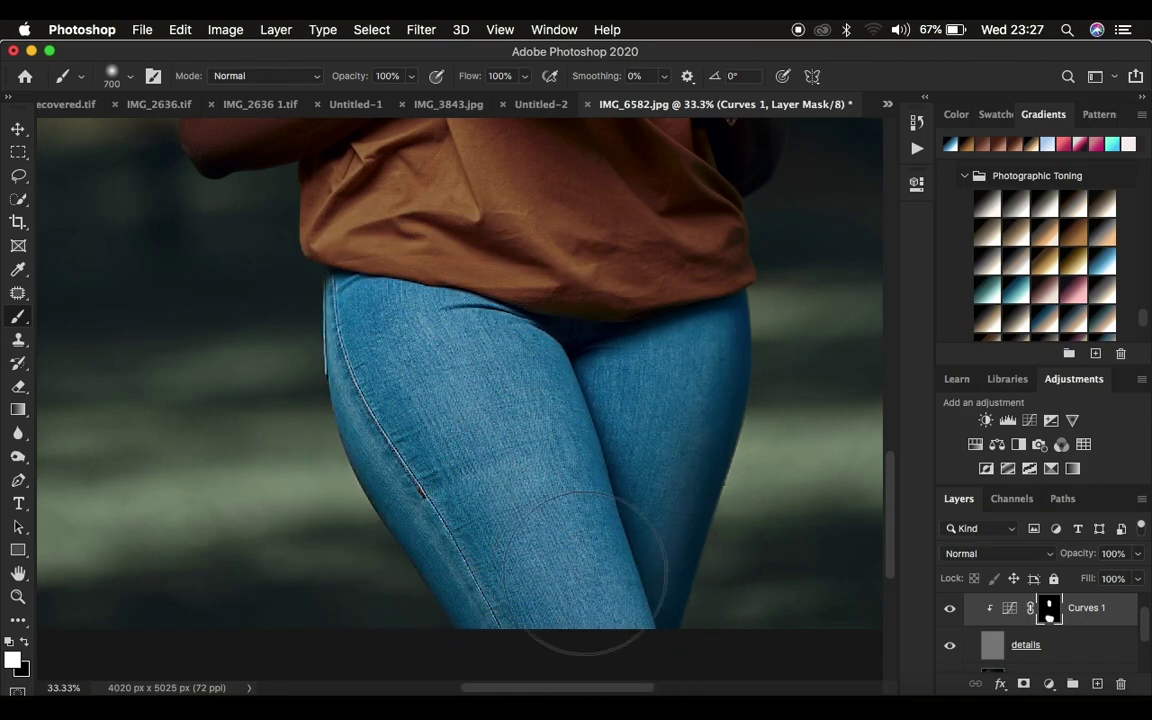
# Compare the photo with the sharpening group hidden and shown, and inspect the portrait up close and as a whole.
pyautogui.scroll(1, 1000, 640)
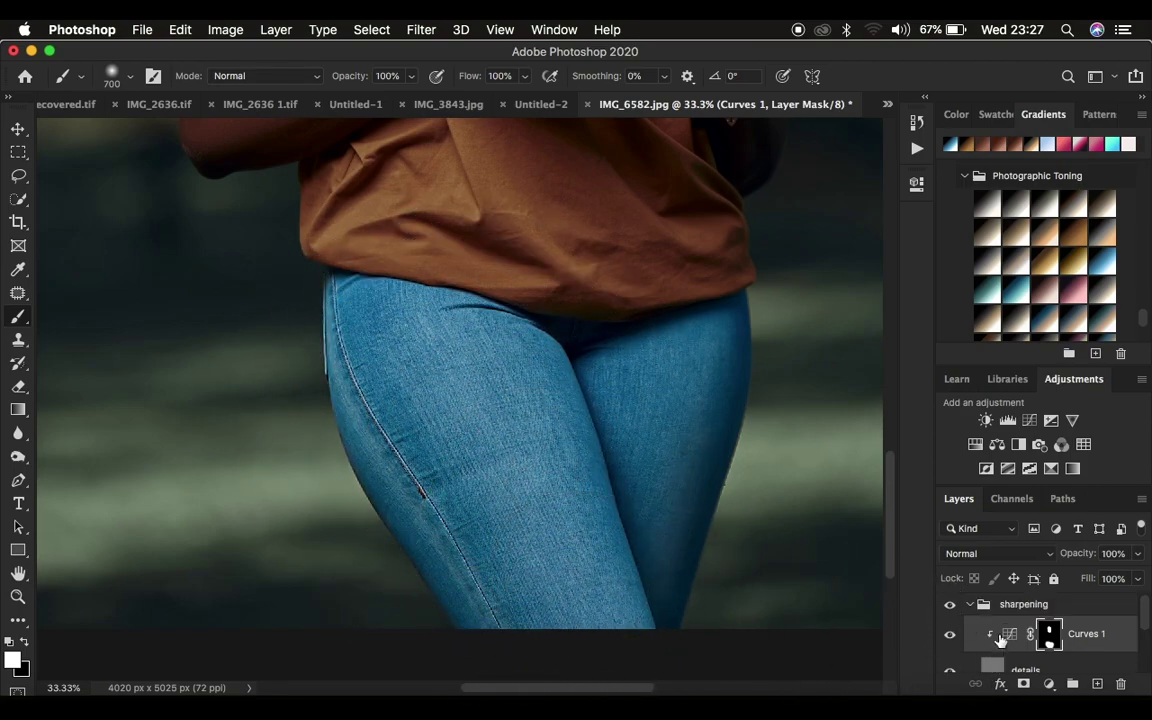
pyautogui.click(949, 606)
pyautogui.click(949, 606)
pyautogui.click(949, 608)
pyautogui.click(949, 608)
pyautogui.scroll(15, 676, 370)
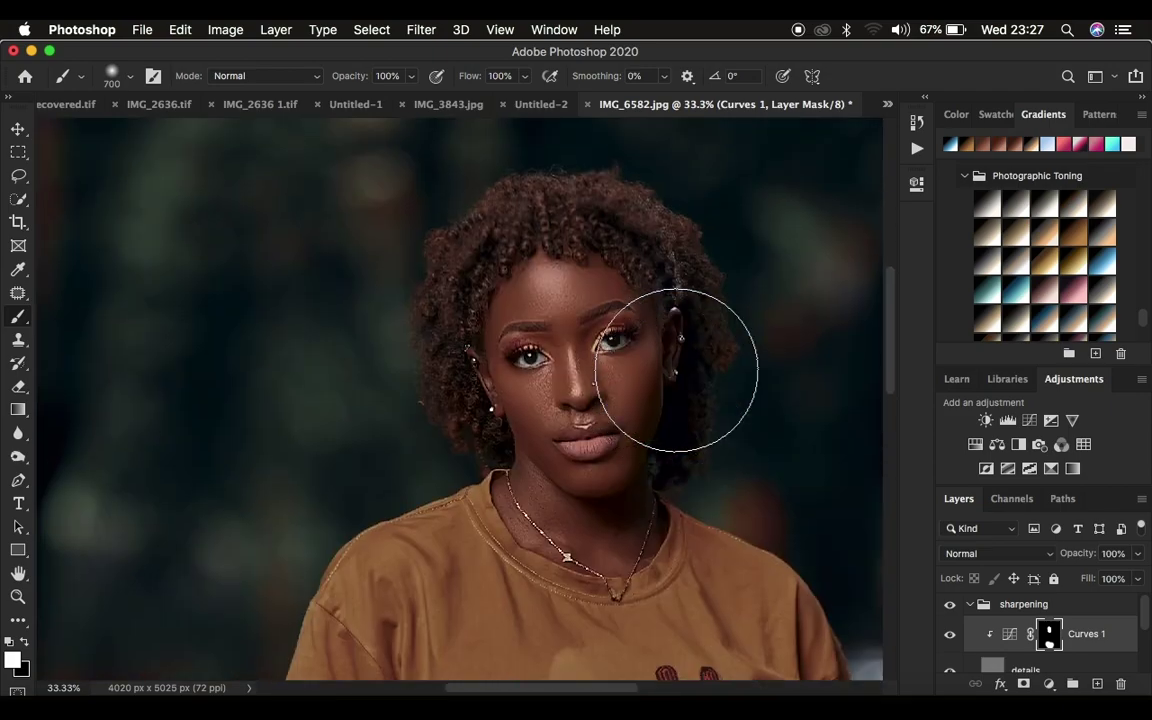
pyautogui.scroll(-5, 676, 370)
pyautogui.press('super+minus')
pyautogui.press('super+minus')
pyautogui.press('super+minus')
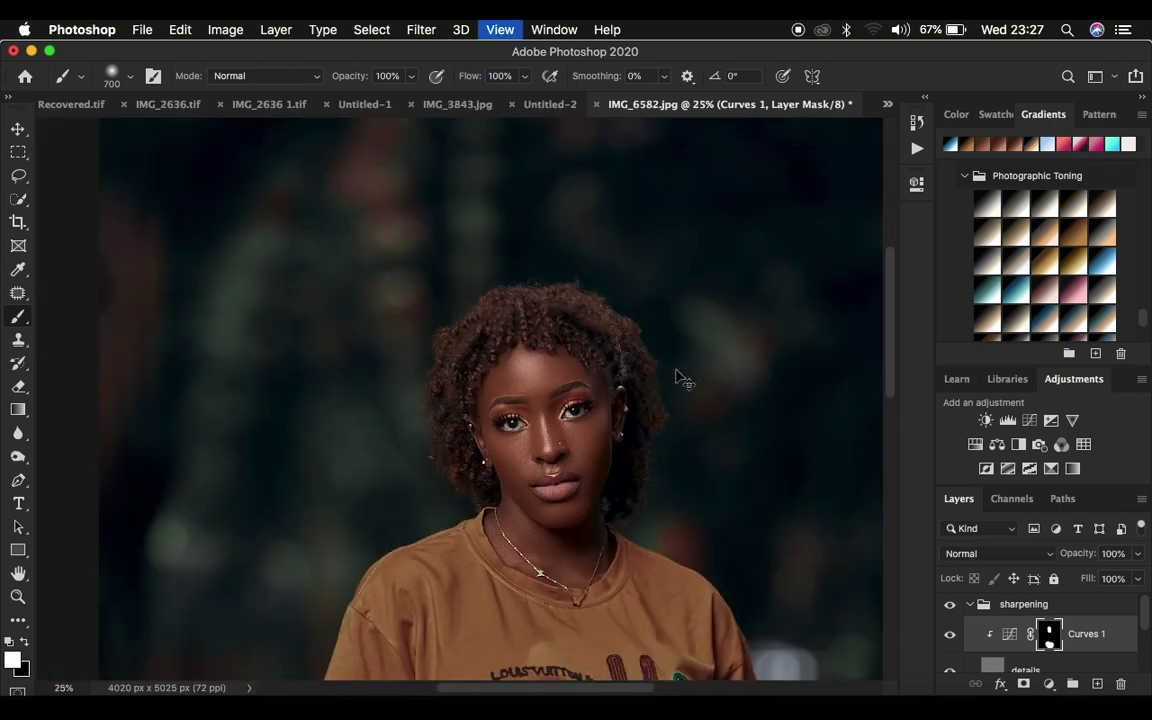
pyautogui.press('super+minus')
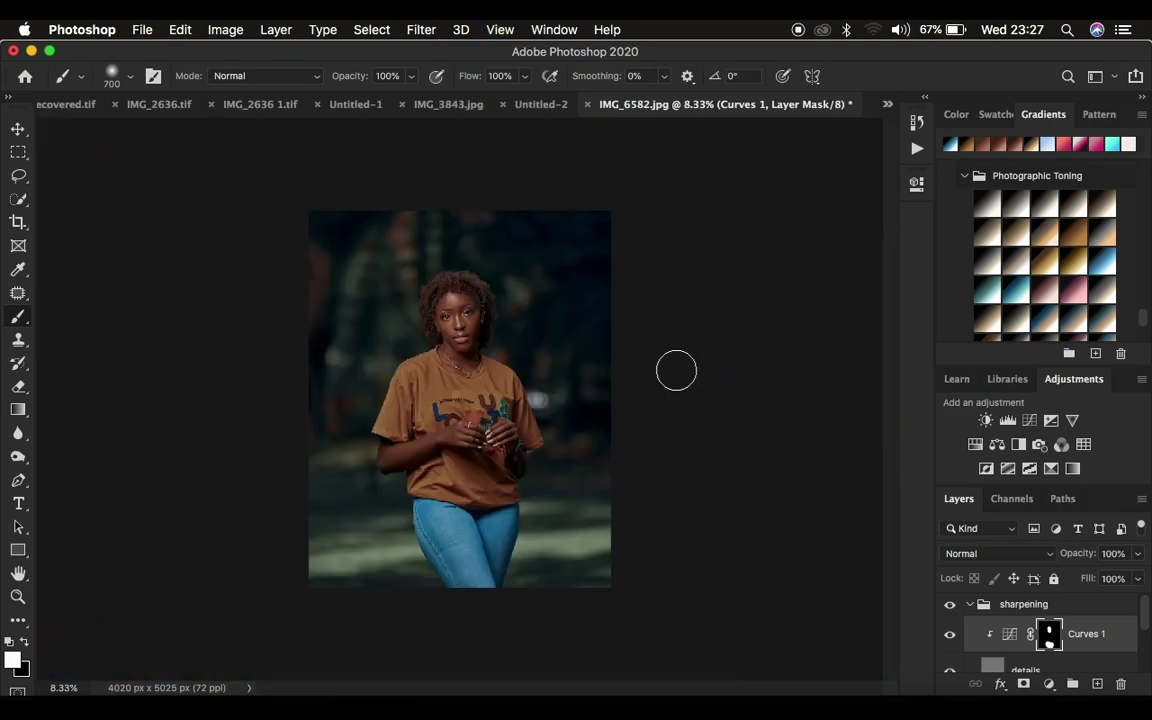